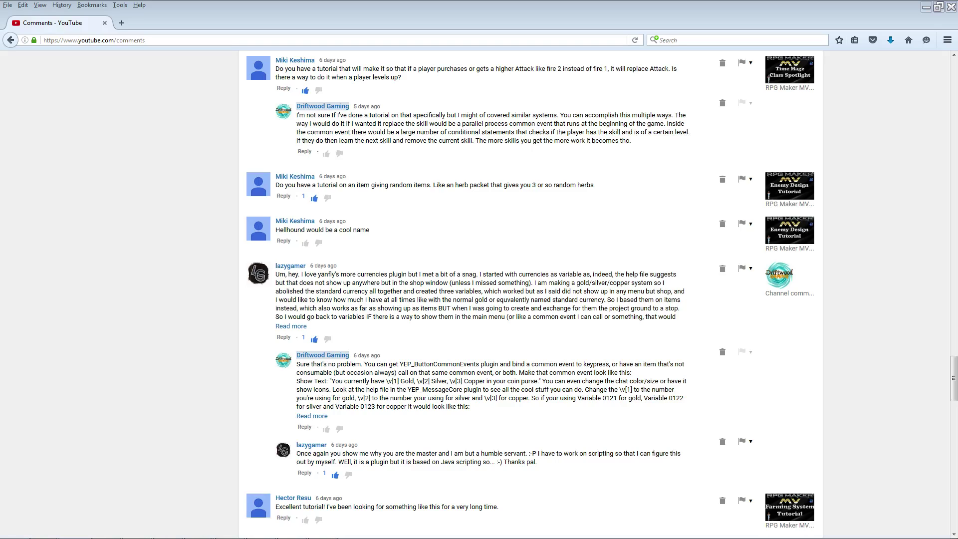
Save the RPG Maker MV project and open the Database
{"action": "mouse_move", "coordinate": [227, 537]}
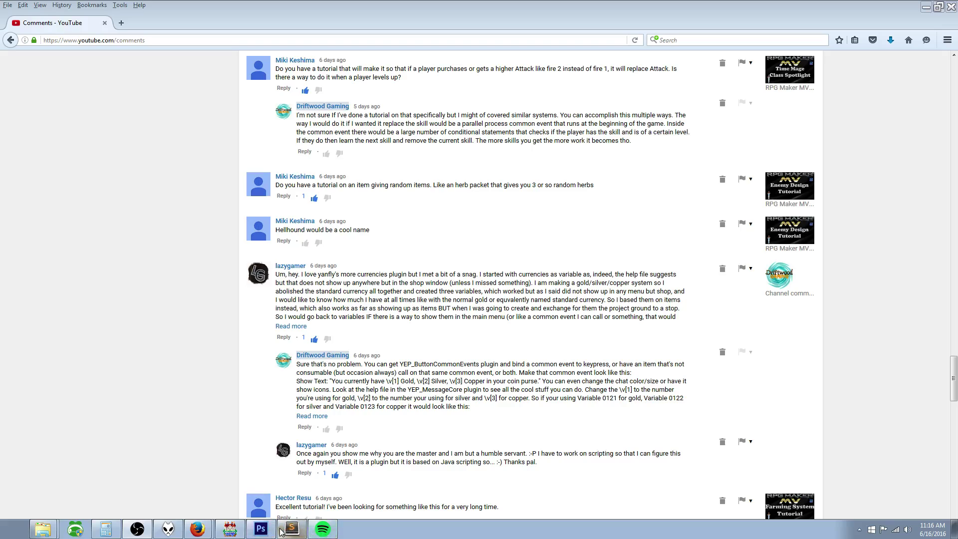
{"action": "left_click", "coordinate": [230, 530]}
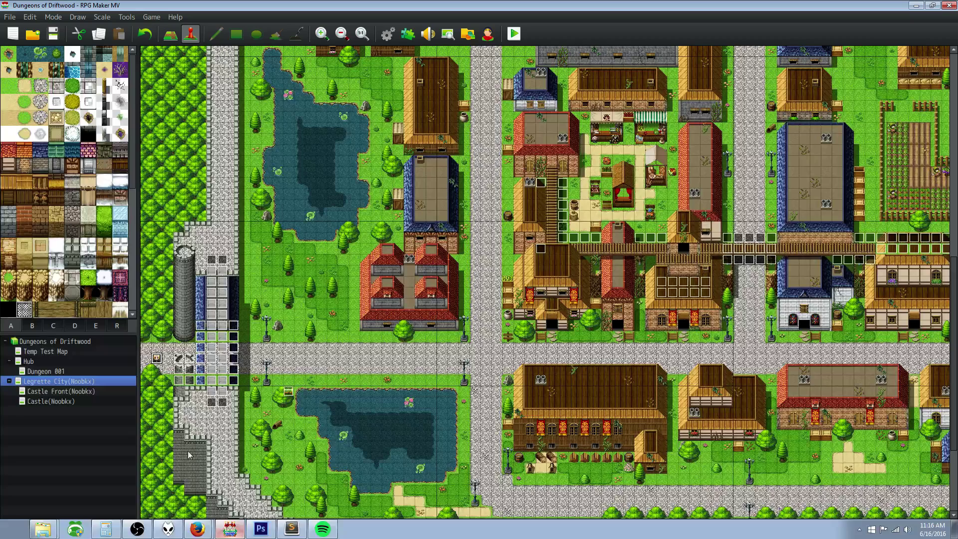
{"action": "left_click", "coordinate": [53, 35]}
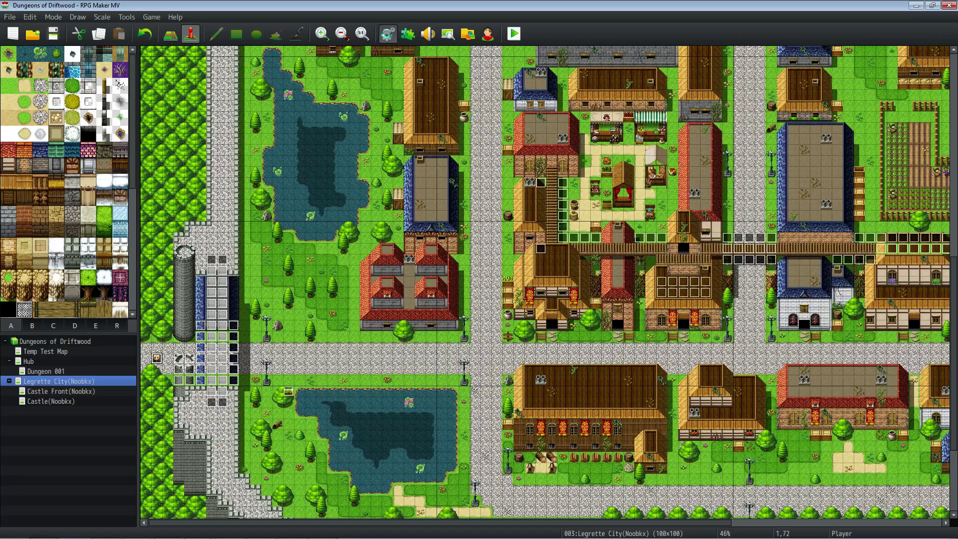
{"action": "left_click", "coordinate": [388, 34]}
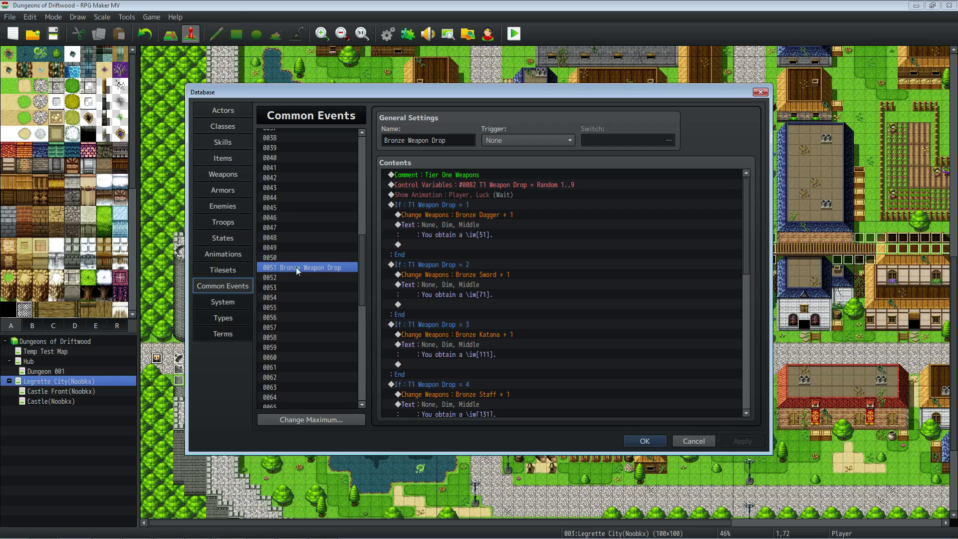
Select common event 0051 Bronze Weapon Drop and inspect its Tier One Weapons comment
{"action": "left_click_drag", "start_coordinate": [384, 140], "coordinate": [442, 142]}
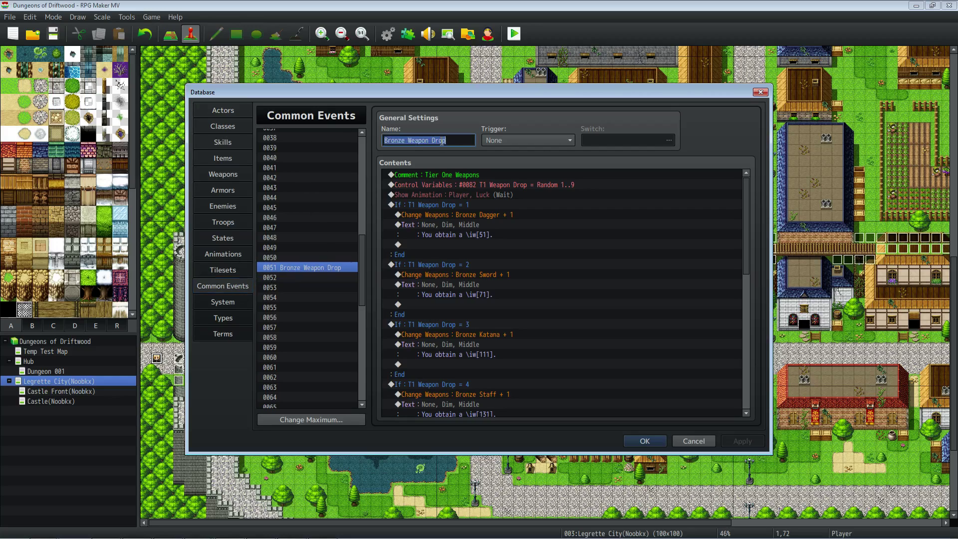
{"action": "left_click", "coordinate": [487, 184]}
{"action": "left_click", "coordinate": [467, 174]}
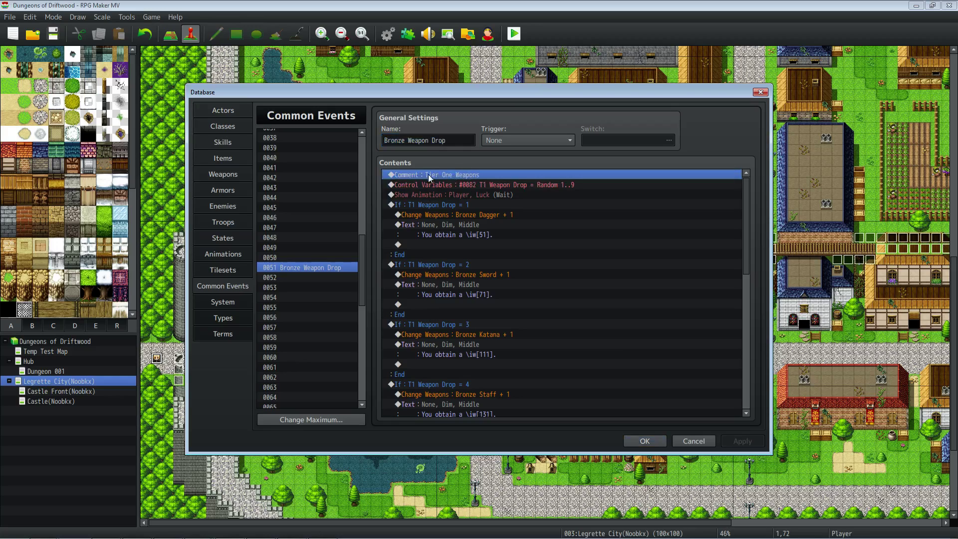
{"action": "left_click", "coordinate": [426, 245]}
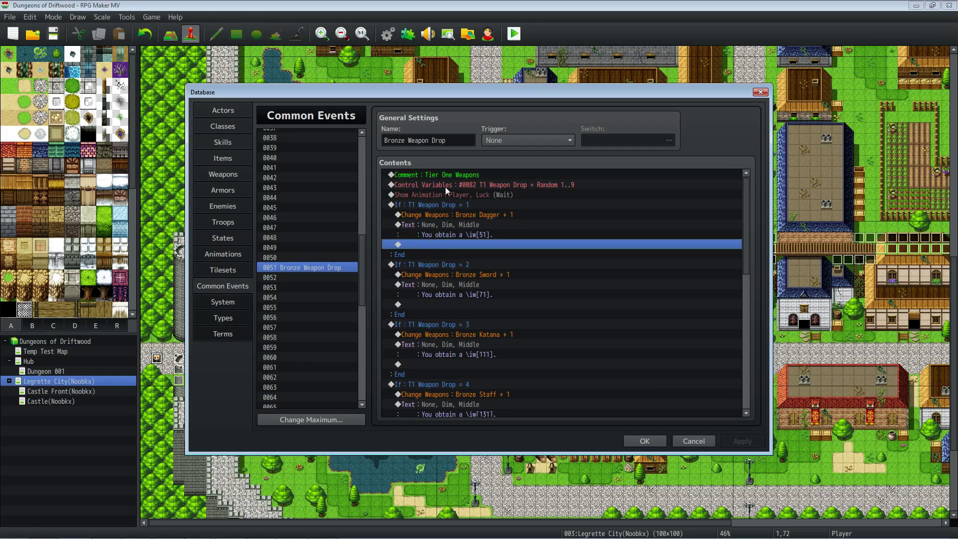
{"action": "left_click", "coordinate": [450, 175]}
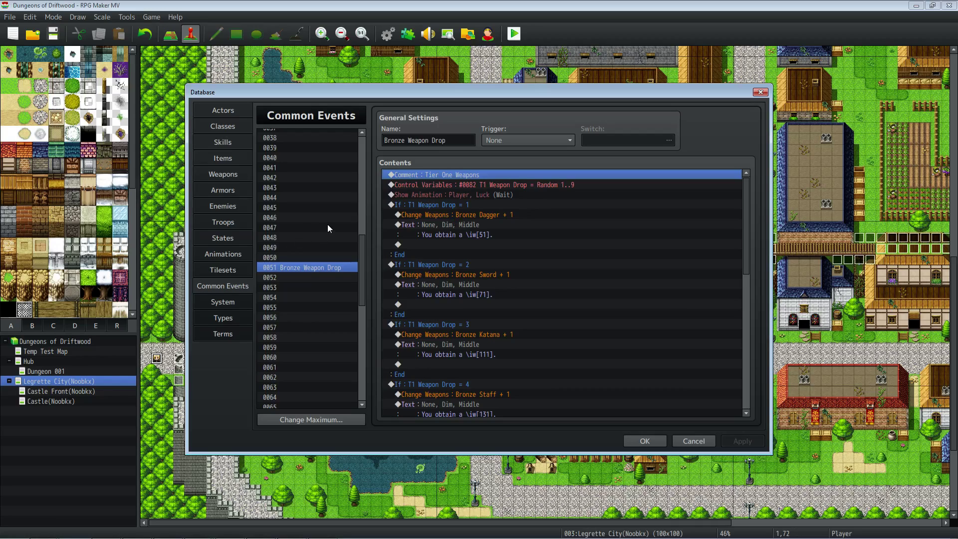
Inspect the random T1 Weapon Drop roll, Show Animation and weapon branches like Bronze Sword
{"action": "left_click", "coordinate": [457, 184]}
{"action": "left_click", "coordinate": [457, 193]}
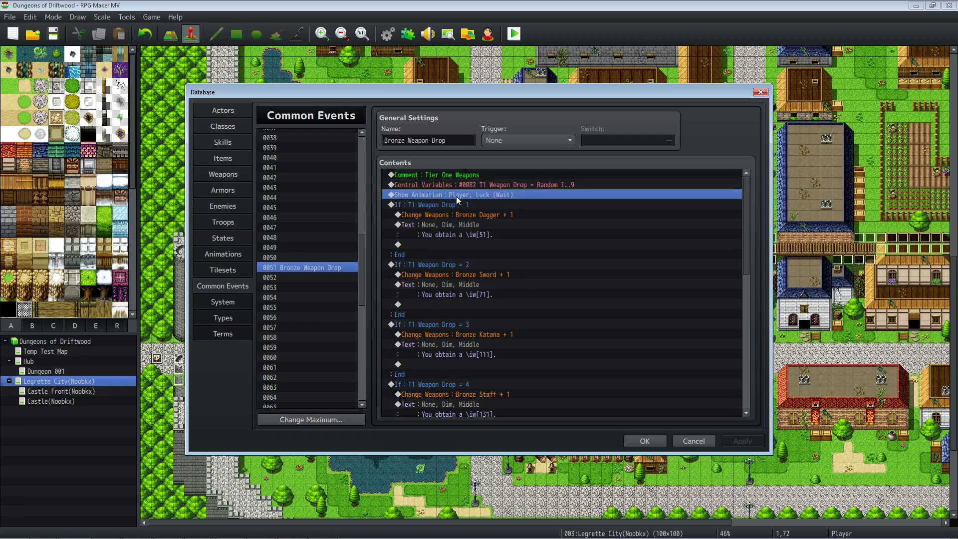
{"action": "left_click", "coordinate": [451, 204]}
{"action": "left_click", "coordinate": [453, 258]}
{"action": "left_click", "coordinate": [457, 208]}
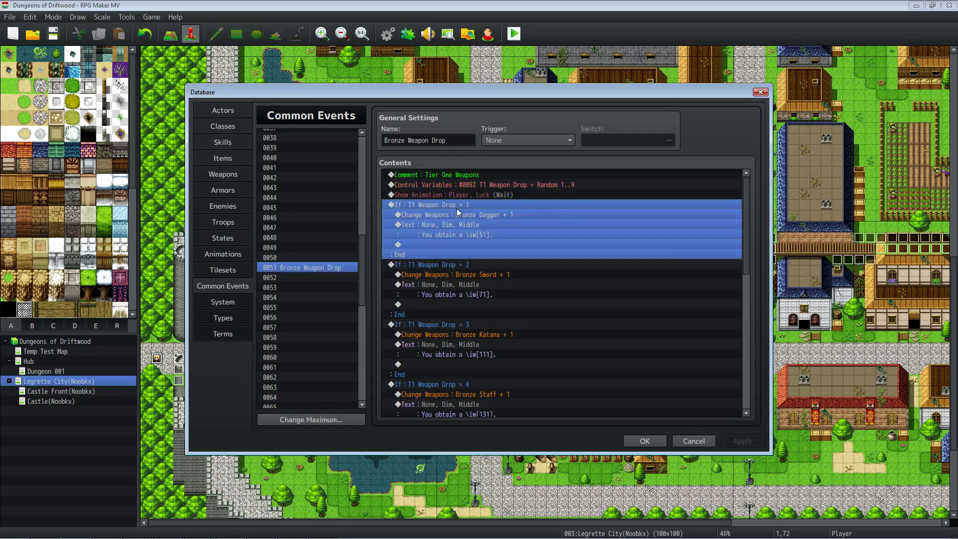
{"action": "left_click", "coordinate": [451, 271]}
{"action": "left_click", "coordinate": [457, 266]}
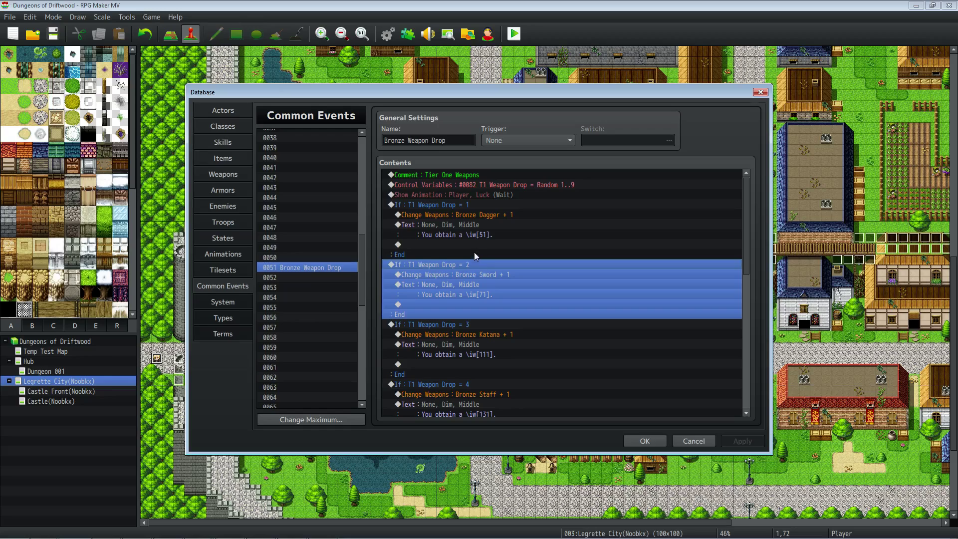
{"action": "left_click", "coordinate": [516, 186]}
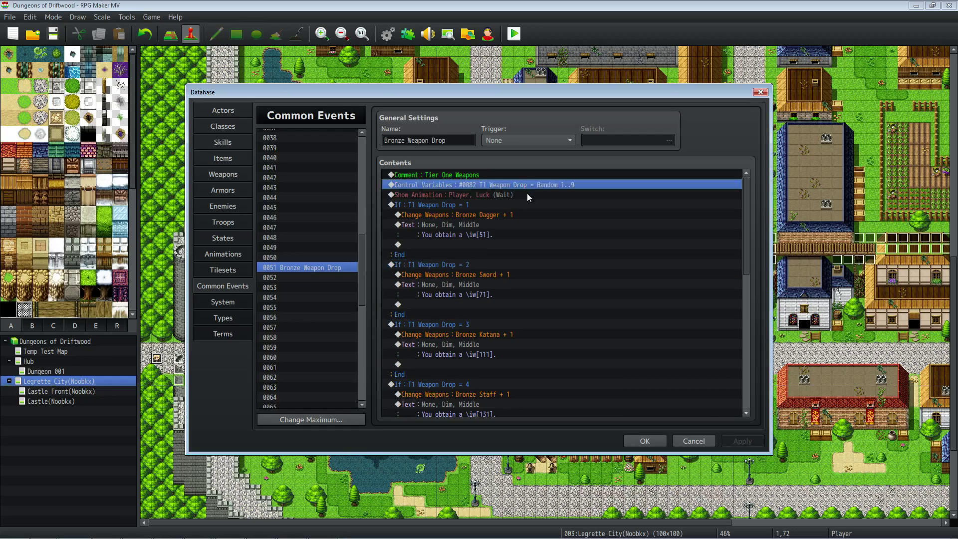
{"action": "right_click", "coordinate": [540, 184]}
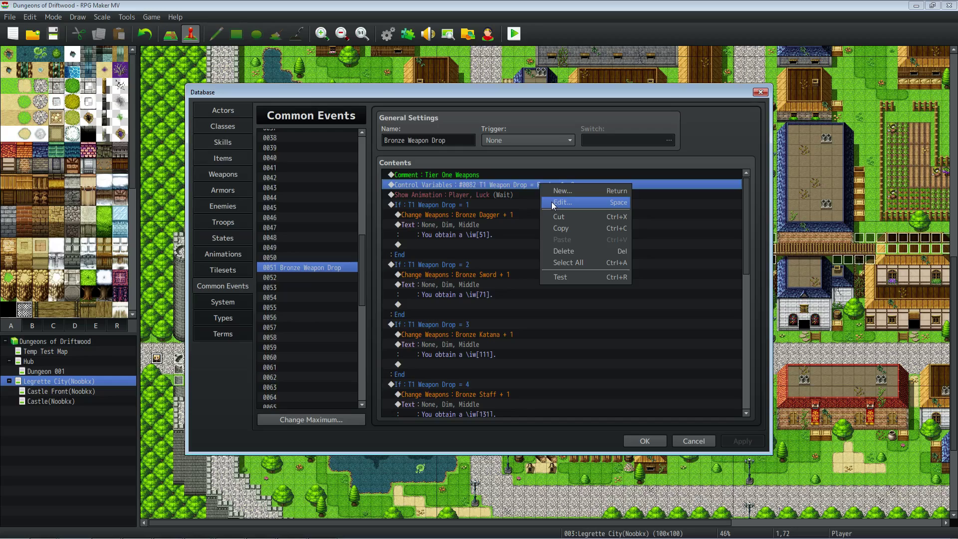
{"action": "left_click", "coordinate": [552, 202]}
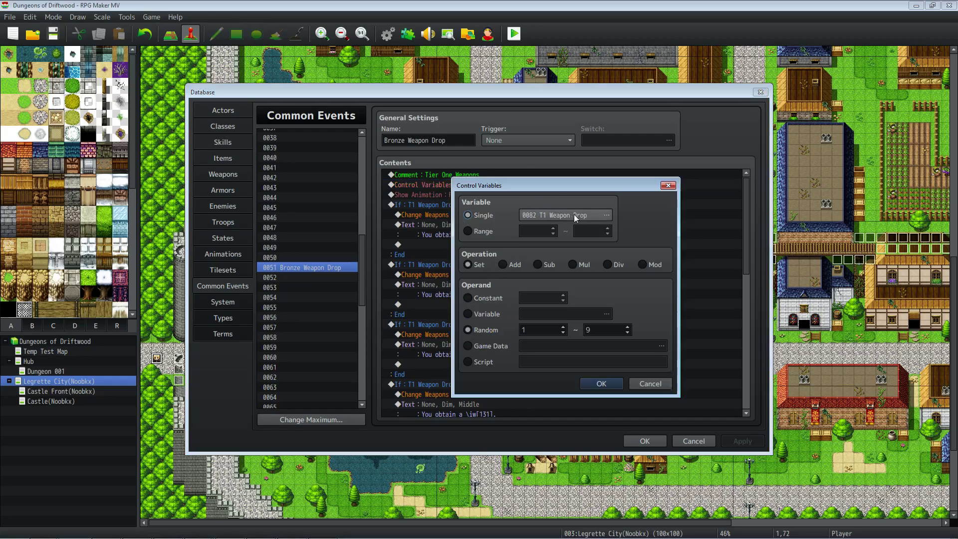
{"action": "left_click", "coordinate": [606, 215]}
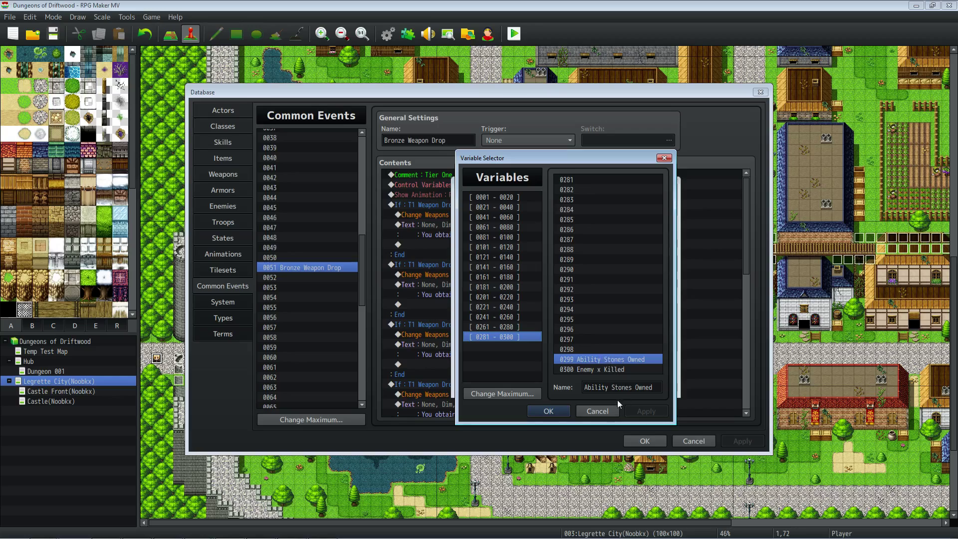
{"action": "left_click", "coordinate": [597, 412]}
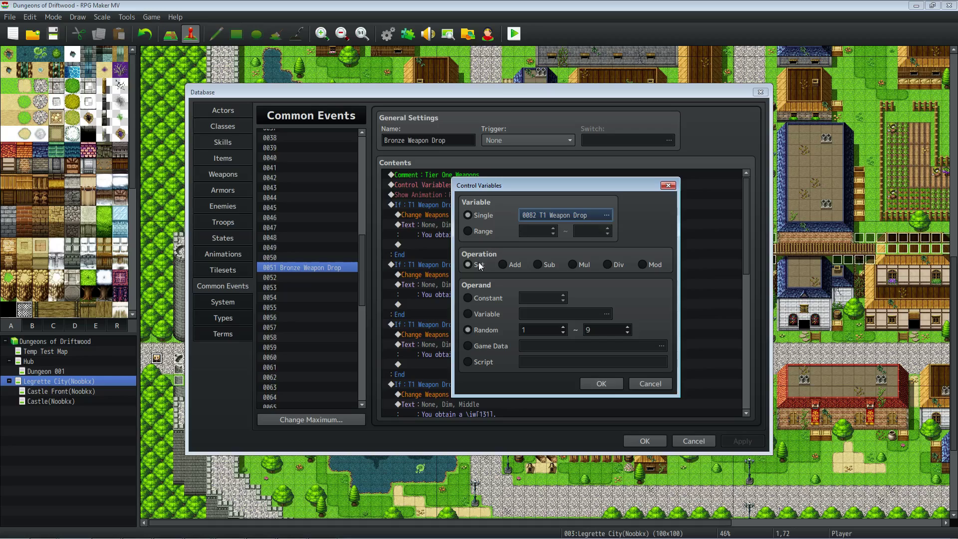
{"action": "double_click", "coordinate": [534, 330]}
{"action": "double_click", "coordinate": [603, 332]}
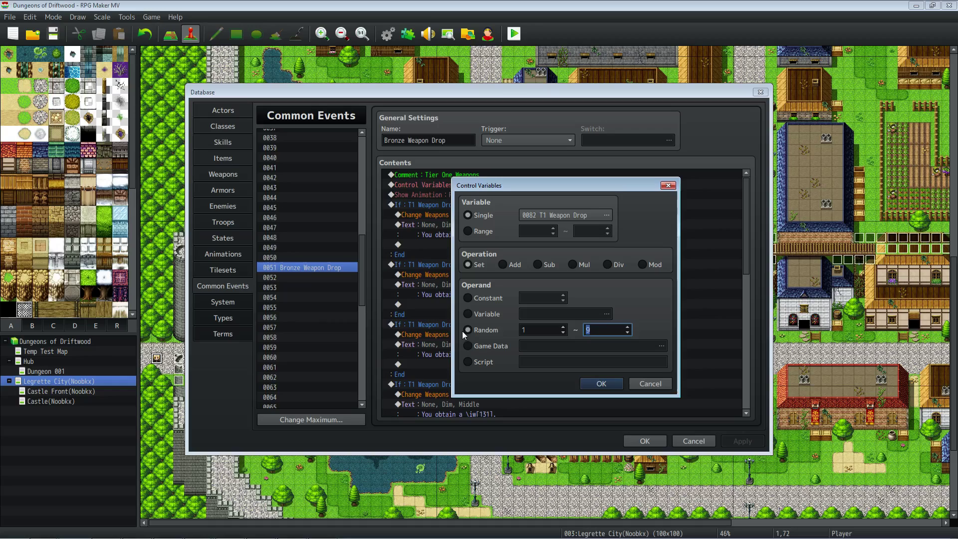
{"action": "left_click", "coordinate": [601, 384]}
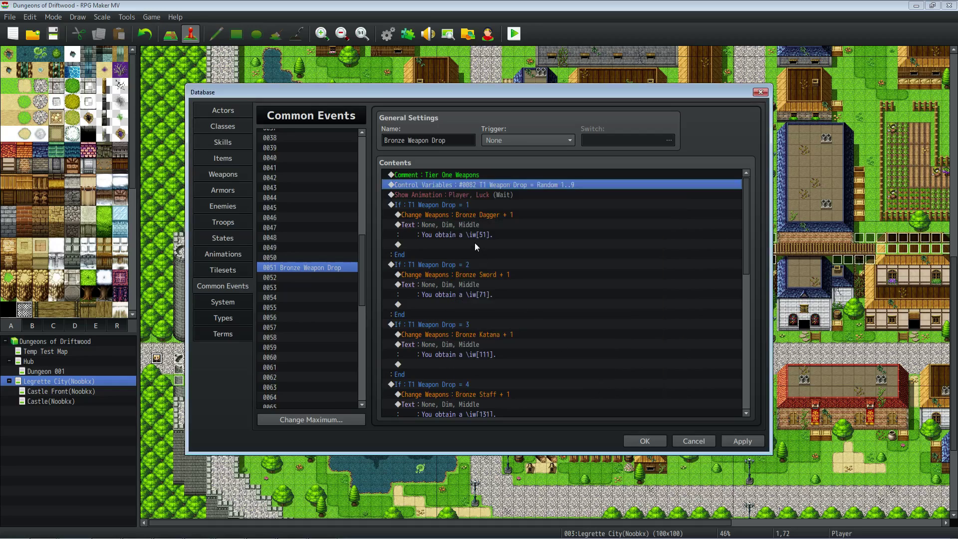
{"action": "left_click", "coordinate": [486, 196]}
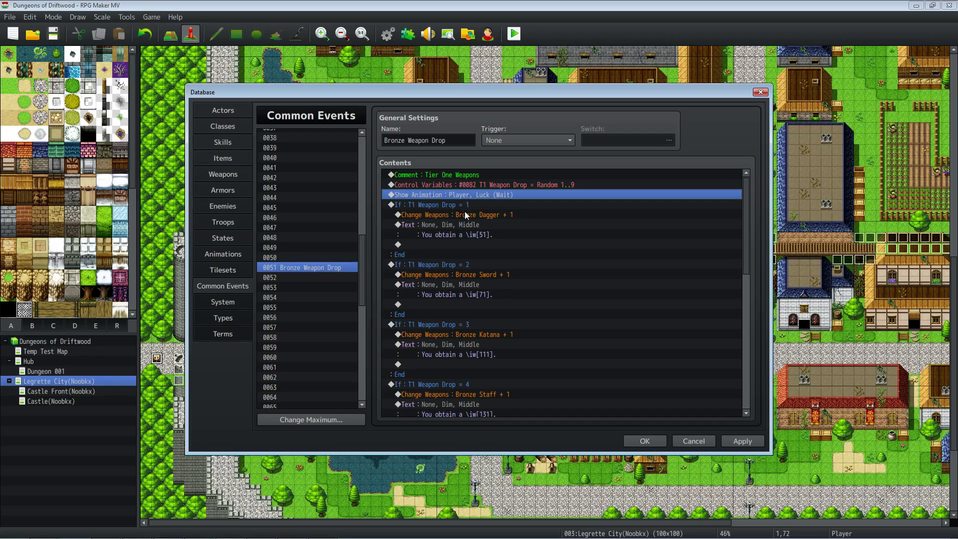
{"action": "left_click", "coordinate": [461, 205]}
{"action": "right_click", "coordinate": [453, 205]}
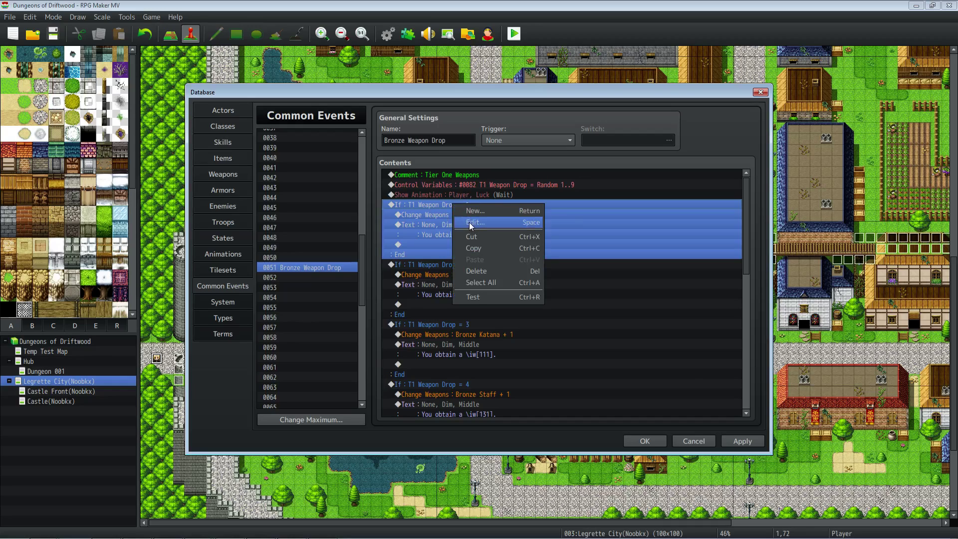
{"action": "left_click", "coordinate": [470, 223]}
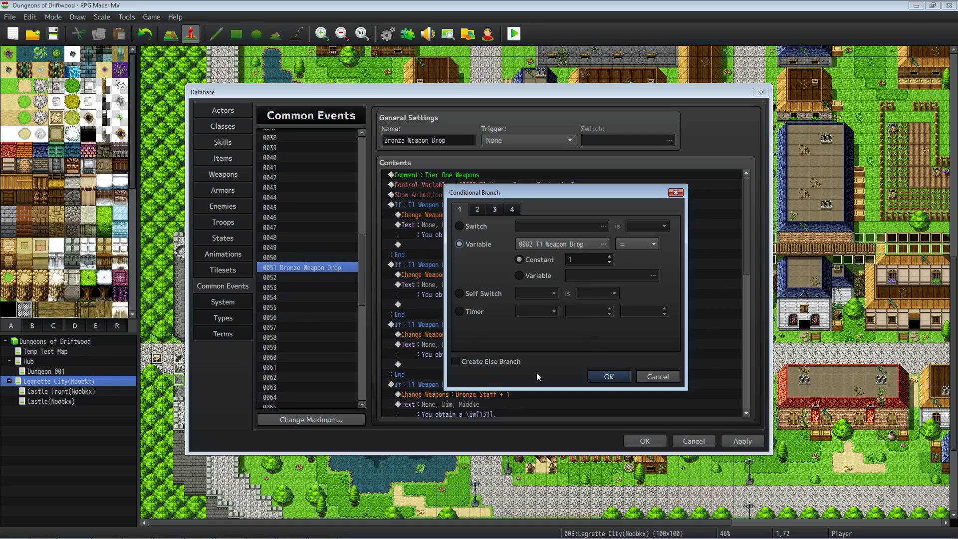
{"action": "left_click", "coordinate": [603, 377]}
{"action": "left_click", "coordinate": [477, 214]}
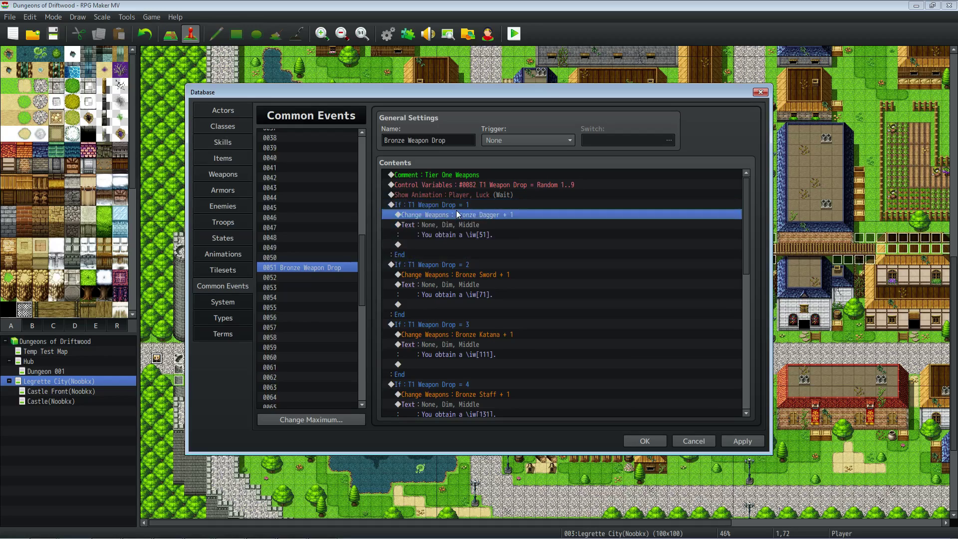
{"action": "right_click", "coordinate": [429, 244]}
{"action": "left_click", "coordinate": [450, 255]}
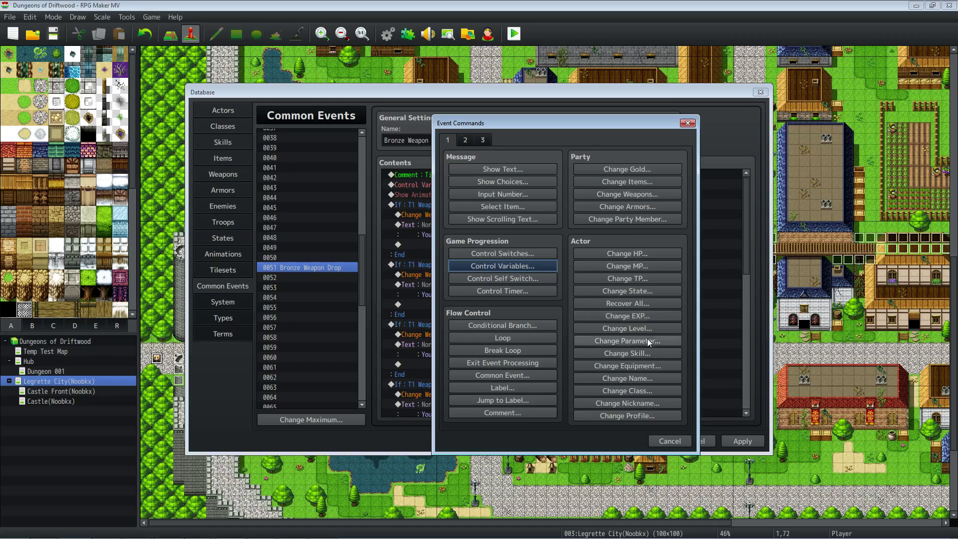
{"action": "left_click", "coordinate": [662, 442]}
{"action": "left_click", "coordinate": [450, 229]}
{"action": "right_click", "coordinate": [450, 229]}
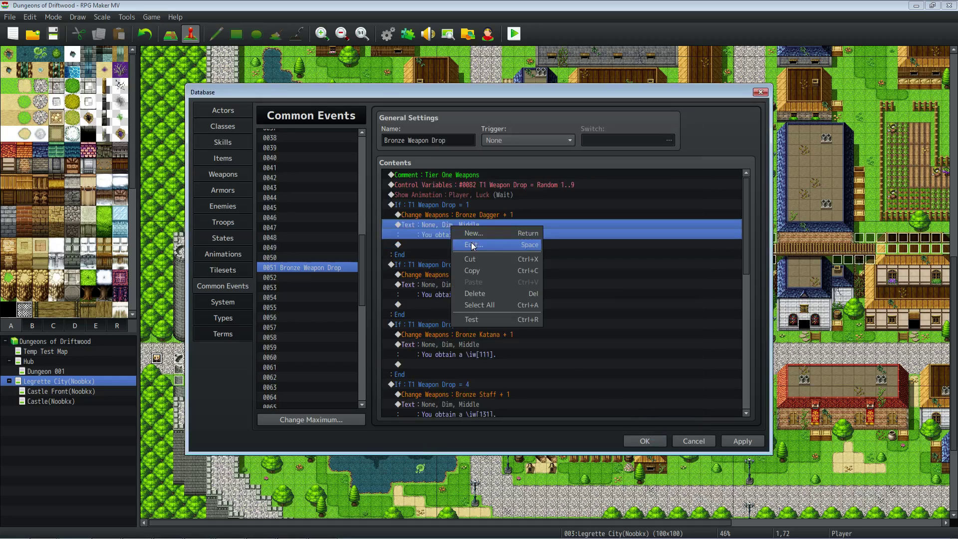
{"action": "left_click", "coordinate": [473, 245]}
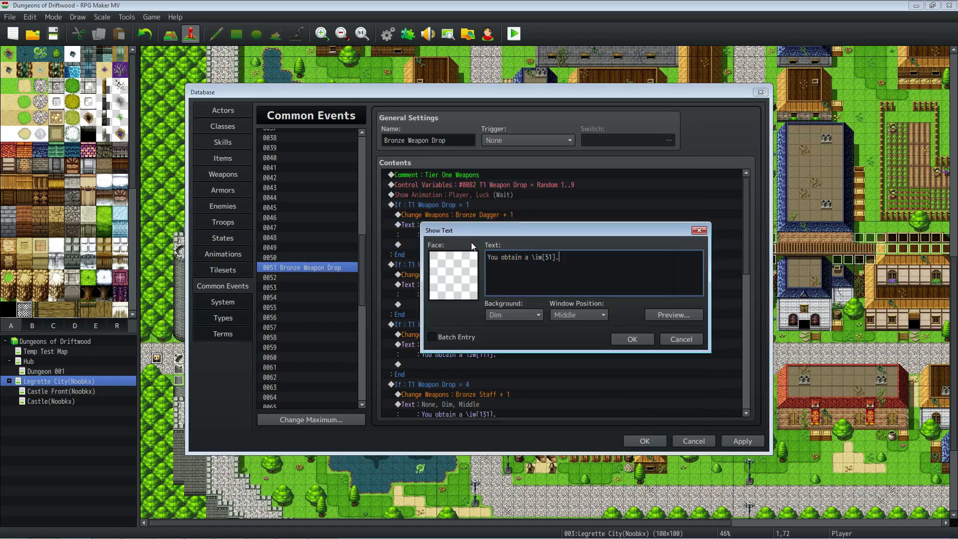
{"action": "left_click", "coordinate": [624, 339]}
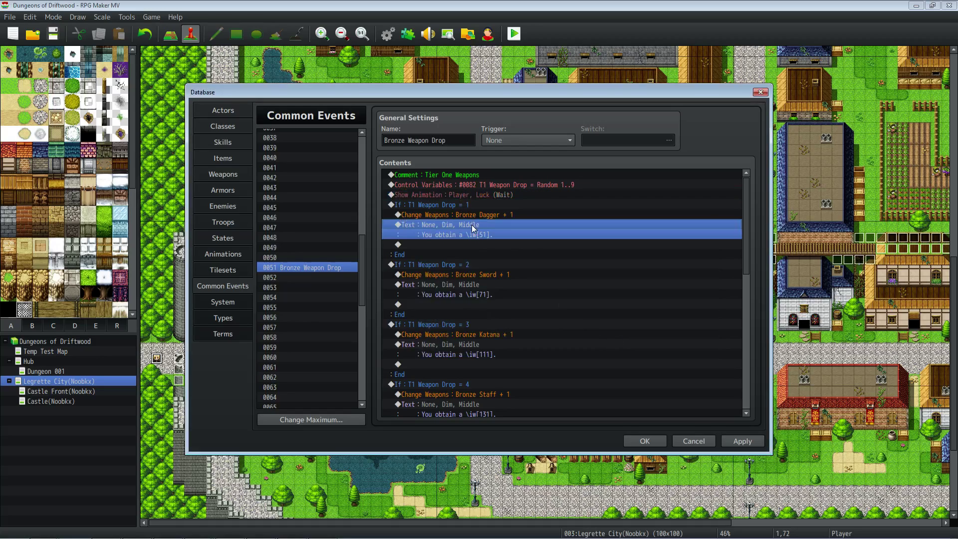
{"action": "left_click", "coordinate": [479, 195]}
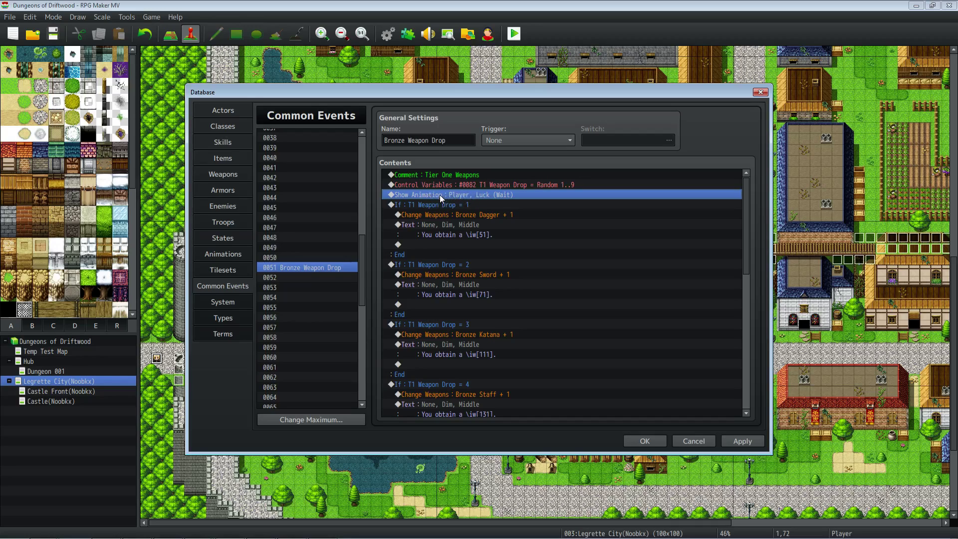
{"action": "left_click", "coordinate": [442, 225]}
{"action": "left_click", "coordinate": [440, 304]}
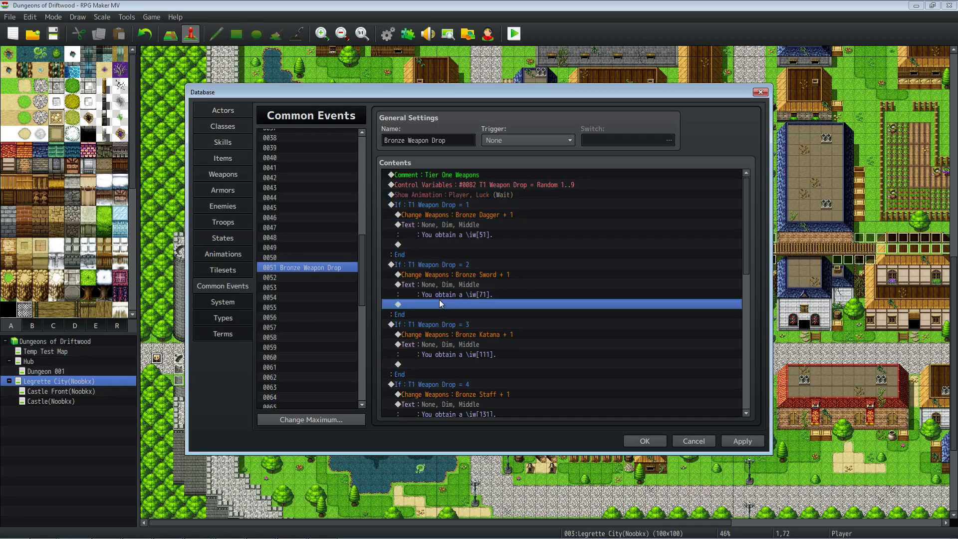
{"action": "left_click", "coordinate": [442, 209]}
{"action": "left_click", "coordinate": [445, 194]}
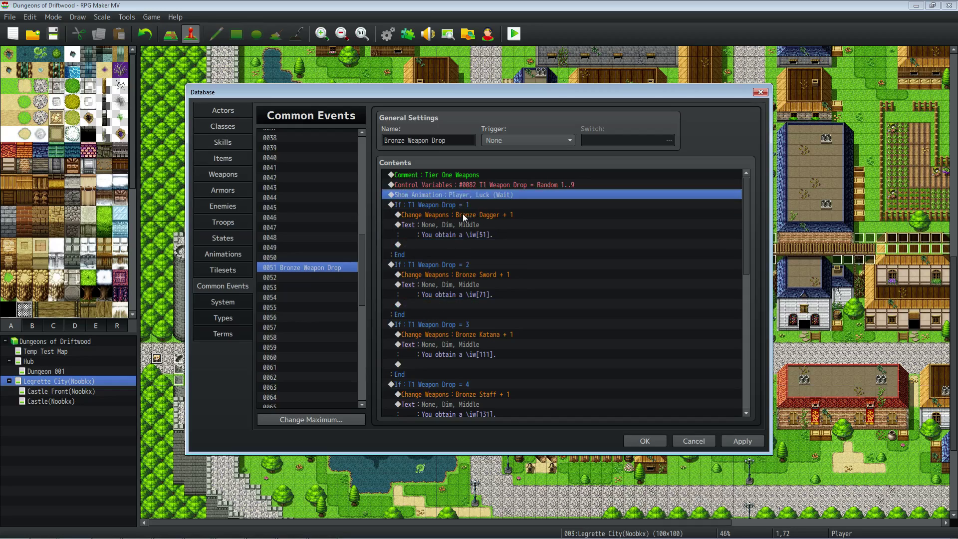
{"action": "left_click", "coordinate": [463, 225]}
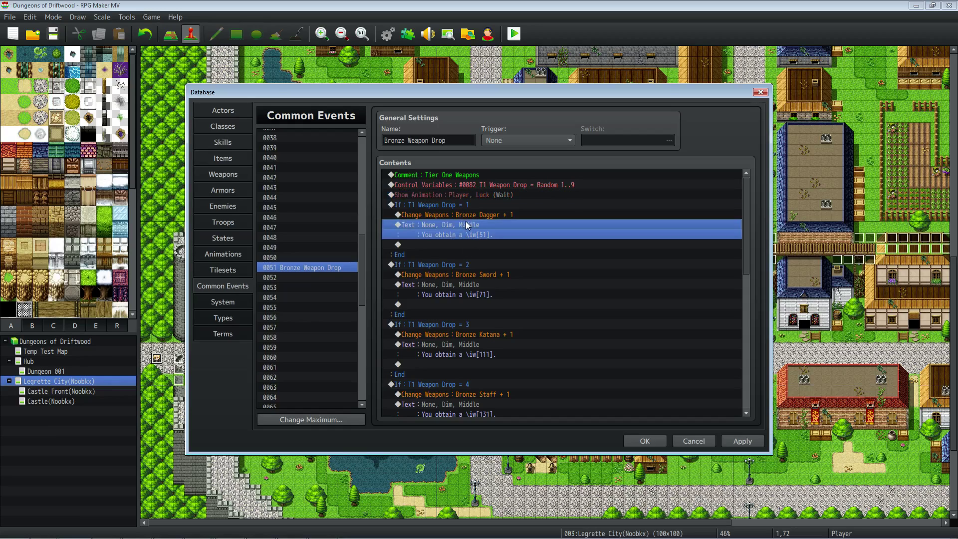
{"action": "left_click", "coordinate": [430, 206]}
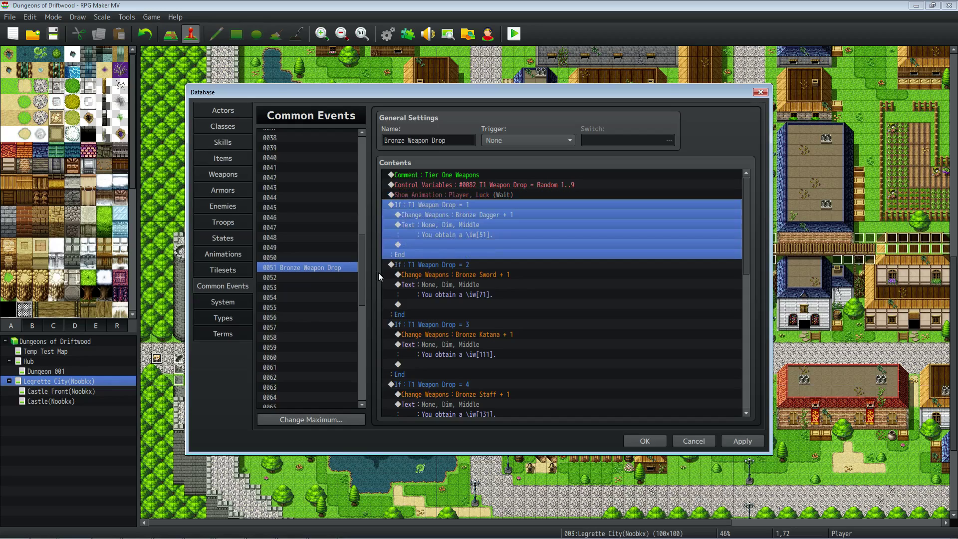
{"action": "scroll", "coordinate": [448, 257], "scroll_direction": "down", "scroll_amount": 1}
{"action": "left_click", "coordinate": [442, 256]}
{"action": "right_click", "coordinate": [450, 197]}
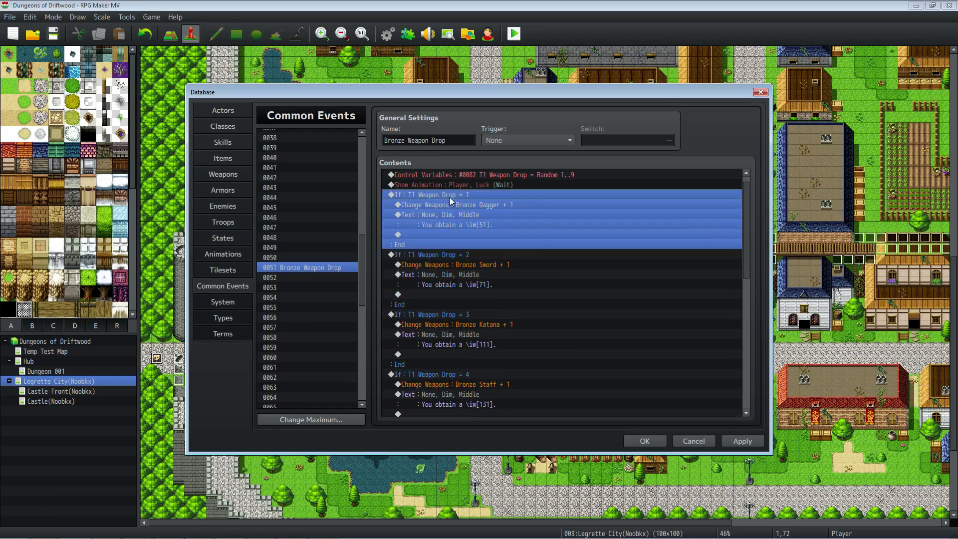
{"action": "left_click", "coordinate": [468, 241]}
{"action": "left_click", "coordinate": [456, 270]}
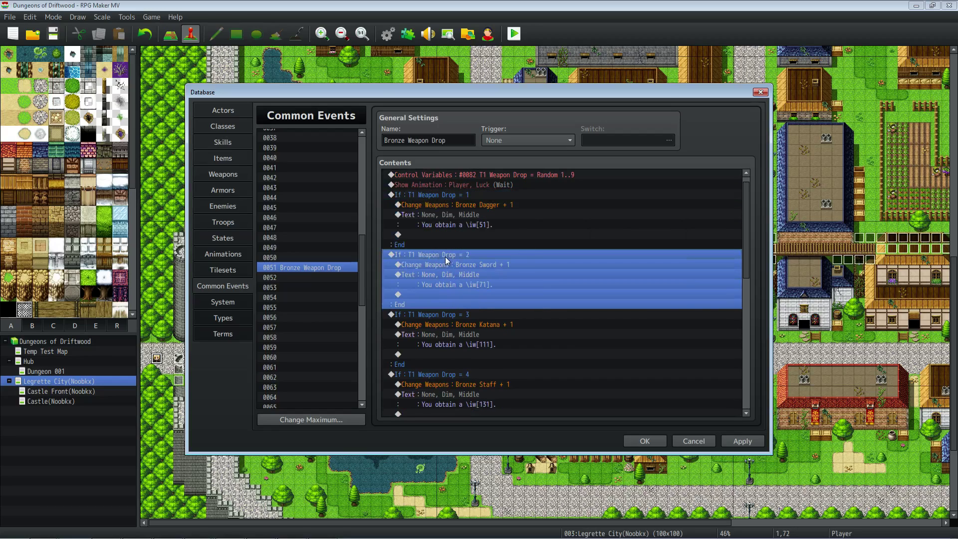
{"action": "right_click", "coordinate": [456, 257]}
{"action": "left_click", "coordinate": [472, 273]}
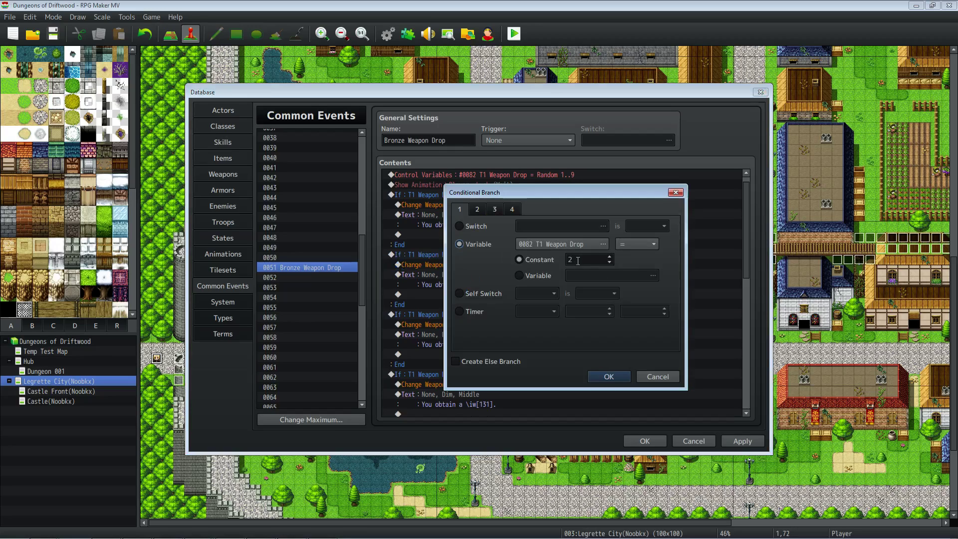
{"action": "left_click", "coordinate": [609, 376]}
{"action": "left_click", "coordinate": [469, 279]}
{"action": "left_click", "coordinate": [477, 263]}
{"action": "left_click", "coordinate": [469, 282]}
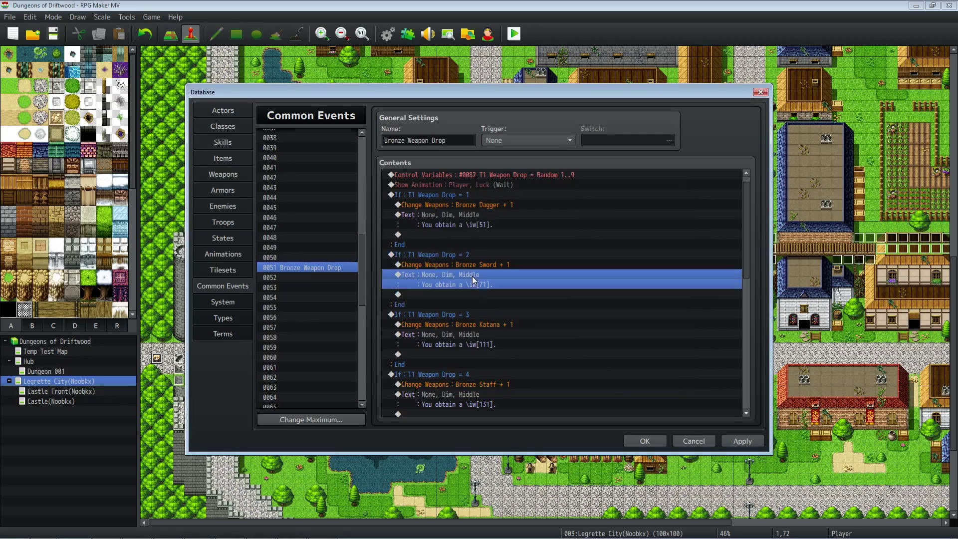
{"action": "scroll", "coordinate": [469, 282], "scroll_direction": "down", "scroll_amount": 1}
{"action": "left_click", "coordinate": [457, 284]}
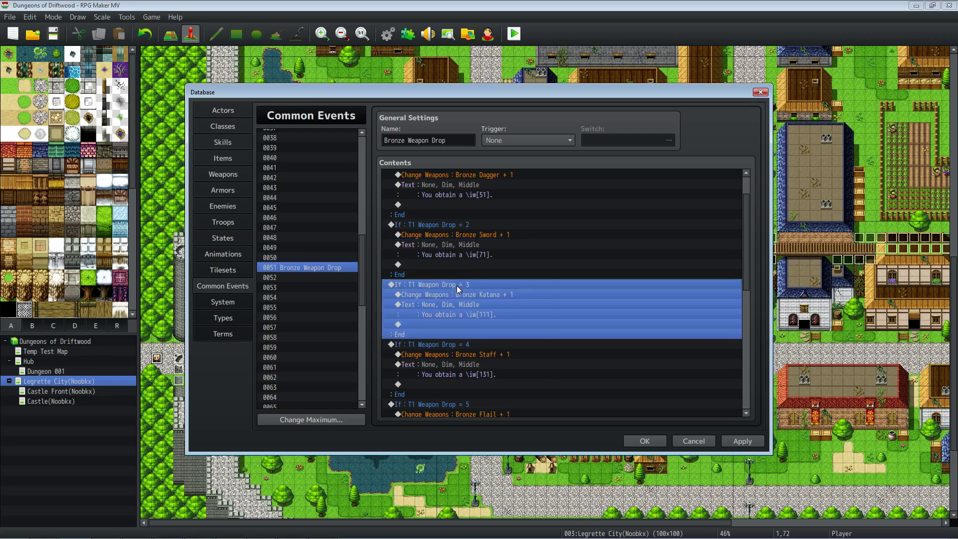
{"action": "right_click", "coordinate": [457, 285]}
{"action": "left_click", "coordinate": [474, 305]}
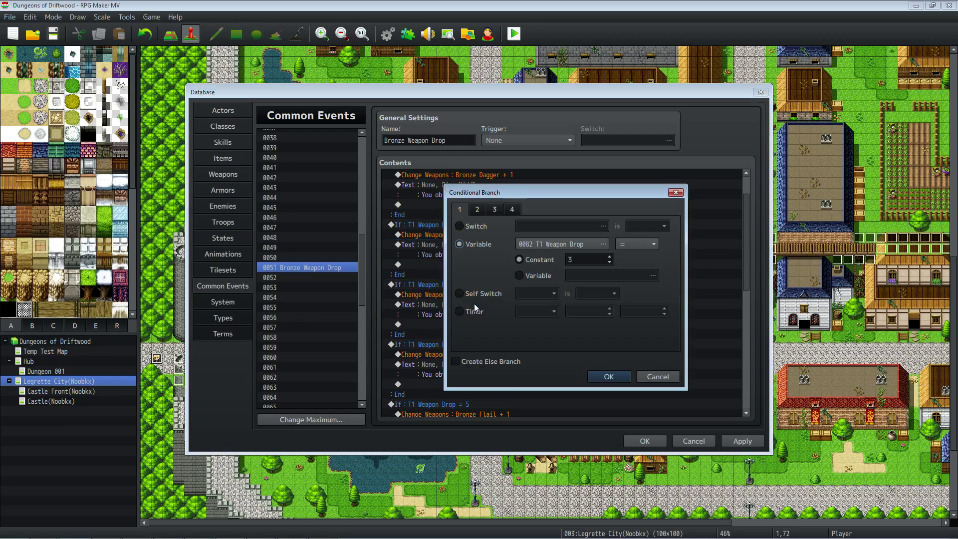
{"action": "double_click", "coordinate": [578, 260]}
{"action": "left_click", "coordinate": [610, 377]}
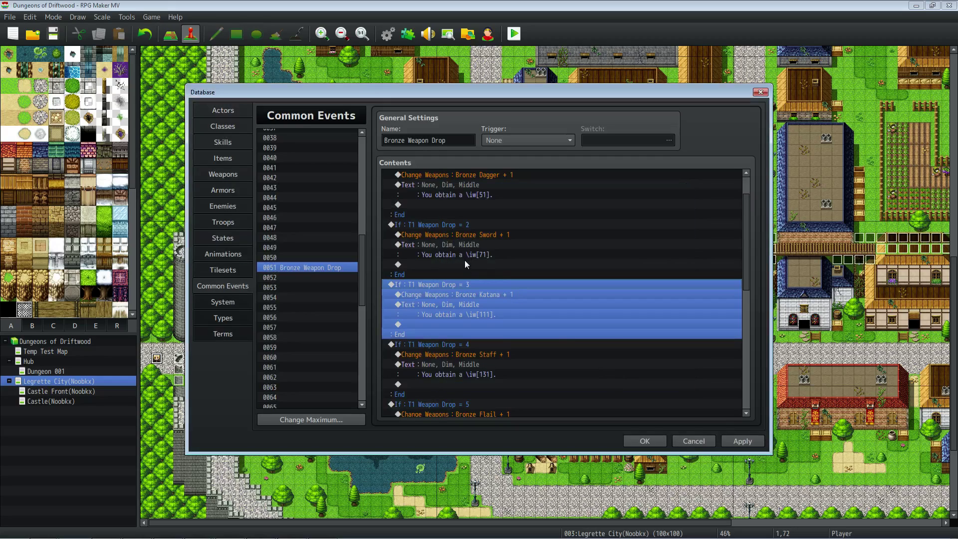
{"action": "scroll", "coordinate": [465, 261], "scroll_direction": "down", "scroll_amount": 10}
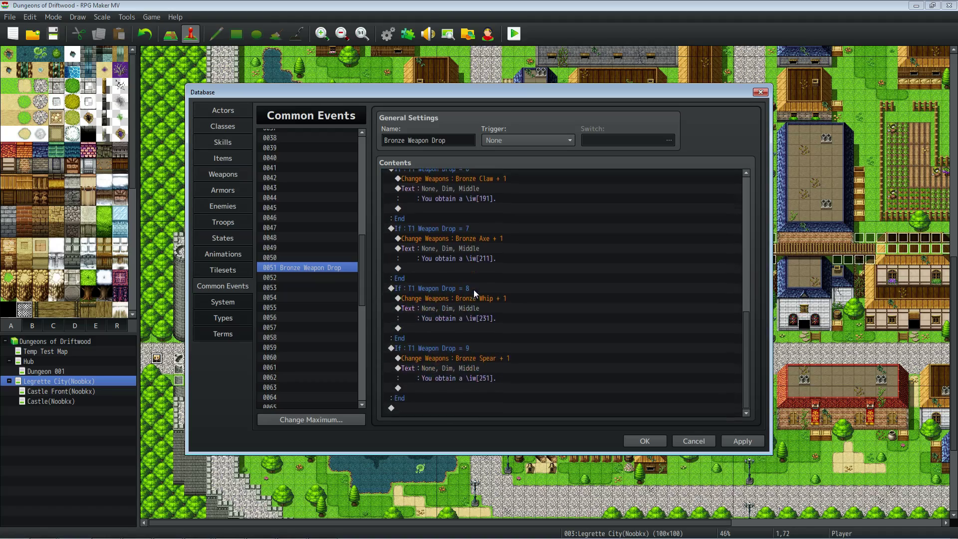
{"action": "scroll", "coordinate": [473, 286], "scroll_direction": "up", "scroll_amount": 1}
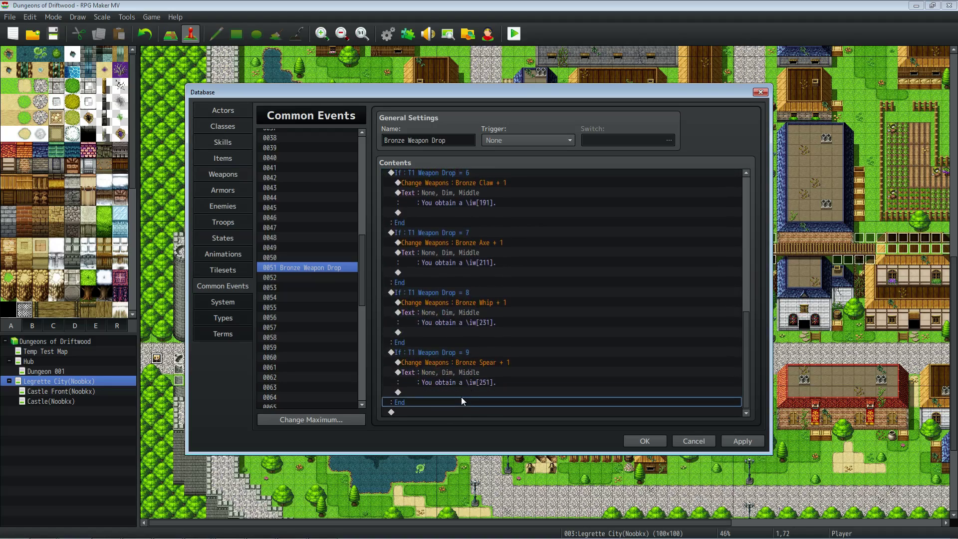
Select item 0151 Bronze Weapon Box in the Database's Items list
{"action": "left_click", "coordinate": [222, 160]}
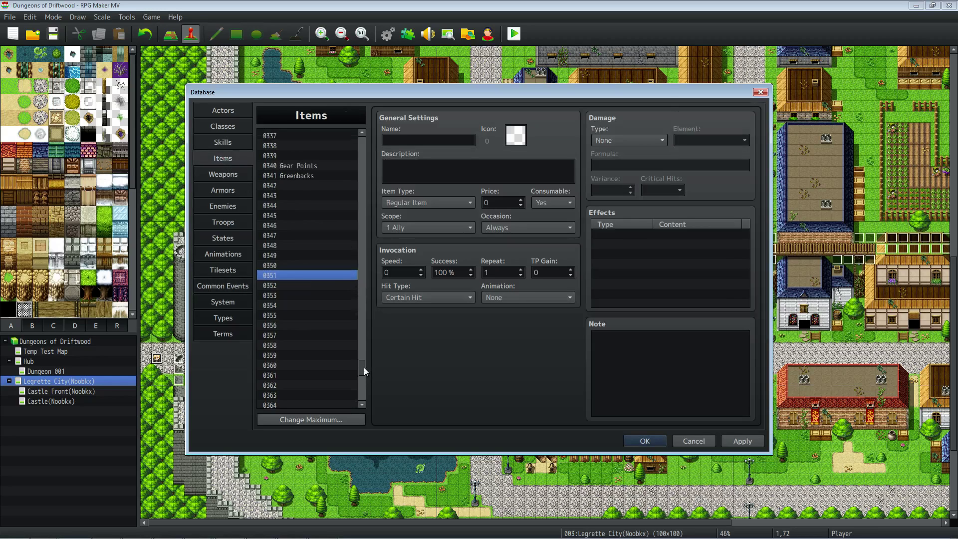
{"action": "left_click_drag", "start_coordinate": [364, 367], "coordinate": [364, 235]}
{"action": "left_click", "coordinate": [329, 282]}
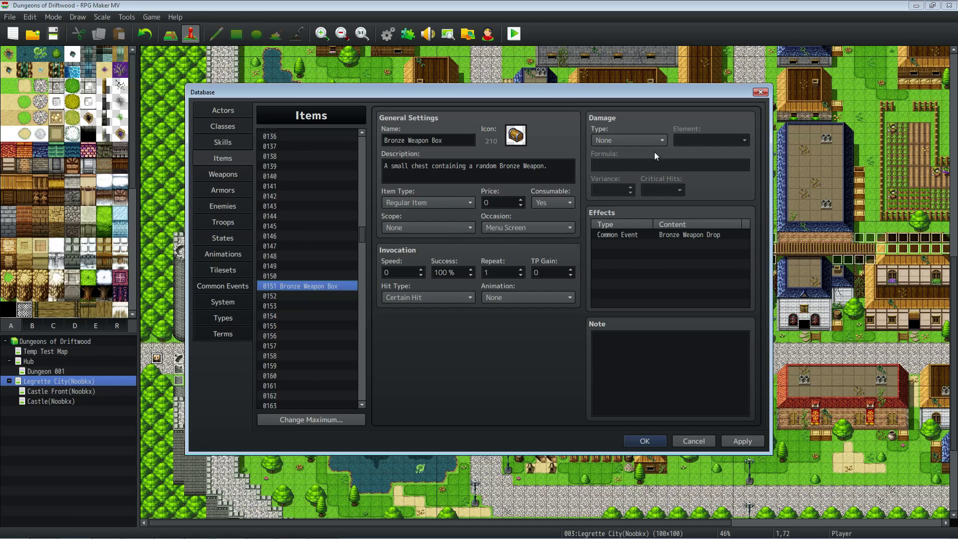
Start adding a new Common Event effect to the item, then cancel it
{"action": "left_click", "coordinate": [638, 235]}
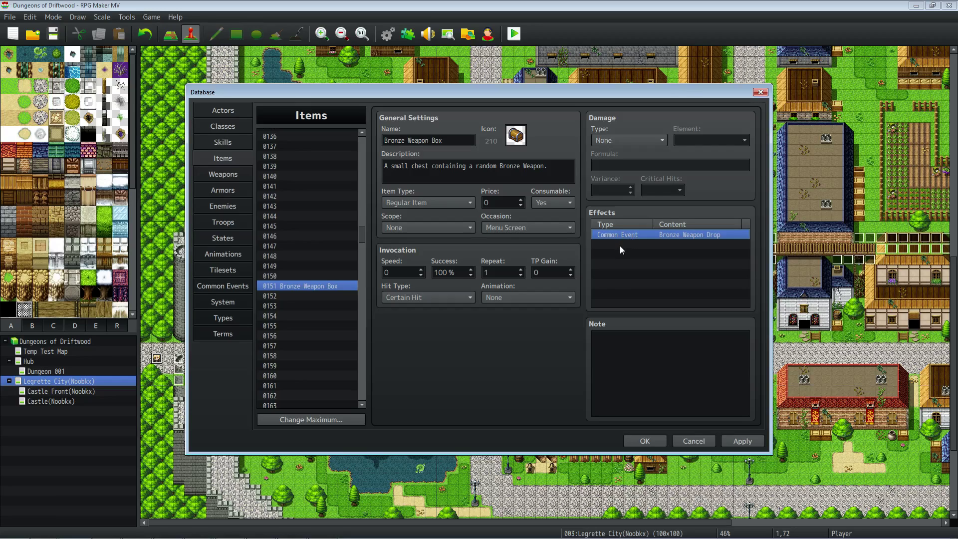
{"action": "right_click", "coordinate": [618, 244]}
{"action": "left_click", "coordinate": [628, 250]}
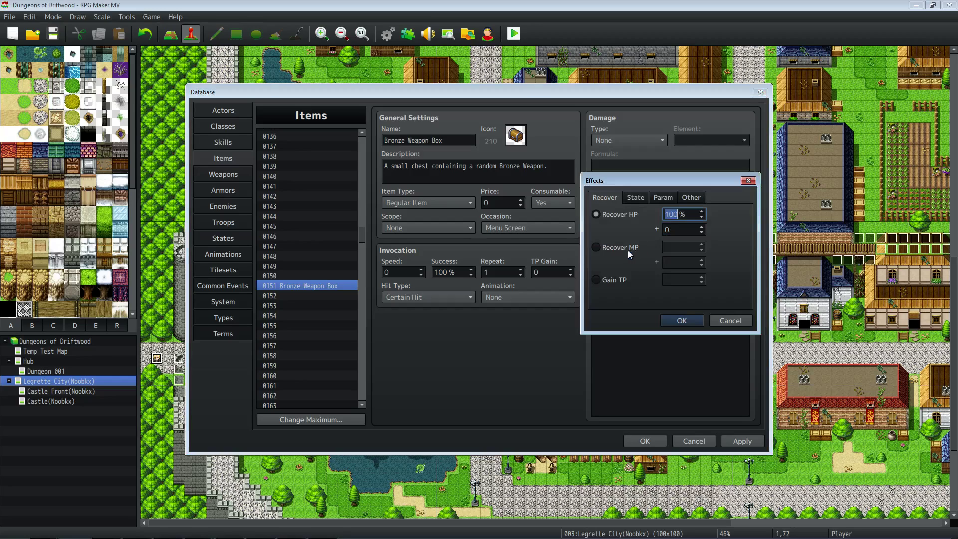
{"action": "left_click", "coordinate": [699, 199]}
{"action": "left_click", "coordinate": [615, 285]}
{"action": "left_click", "coordinate": [732, 324]}
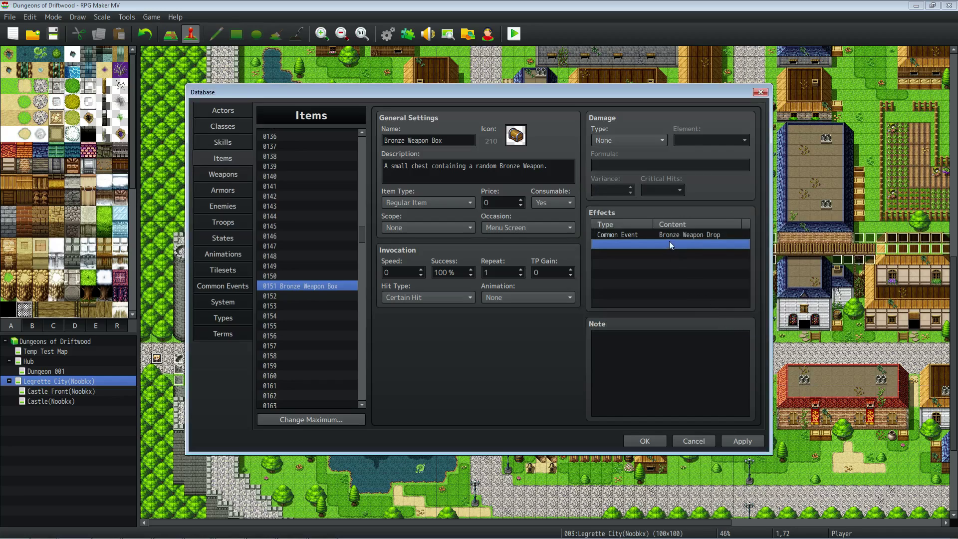
Confirm the existing Bronze Weapon Drop common event effect, apply, and close the Database
{"action": "right_click", "coordinate": [669, 234]}
{"action": "left_click", "coordinate": [685, 243]}
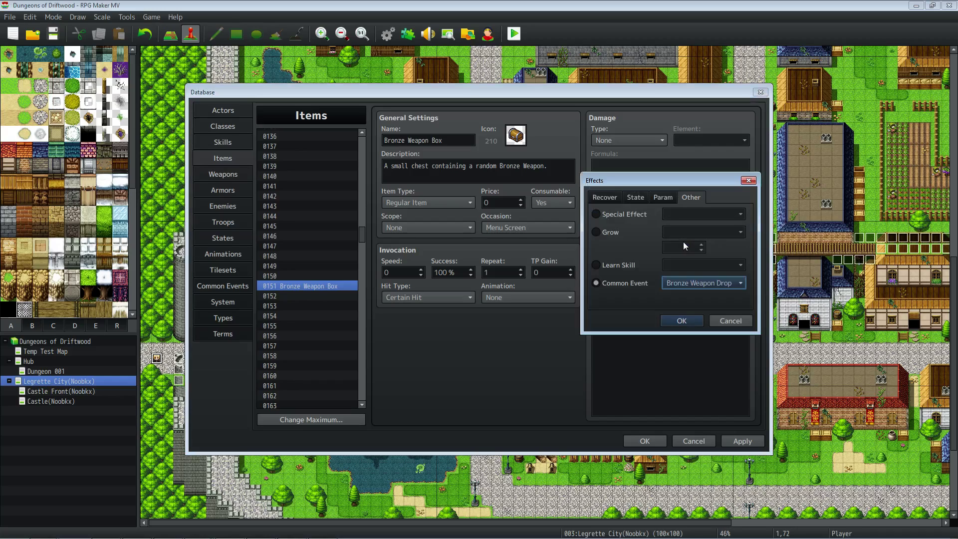
{"action": "left_click", "coordinate": [684, 322]}
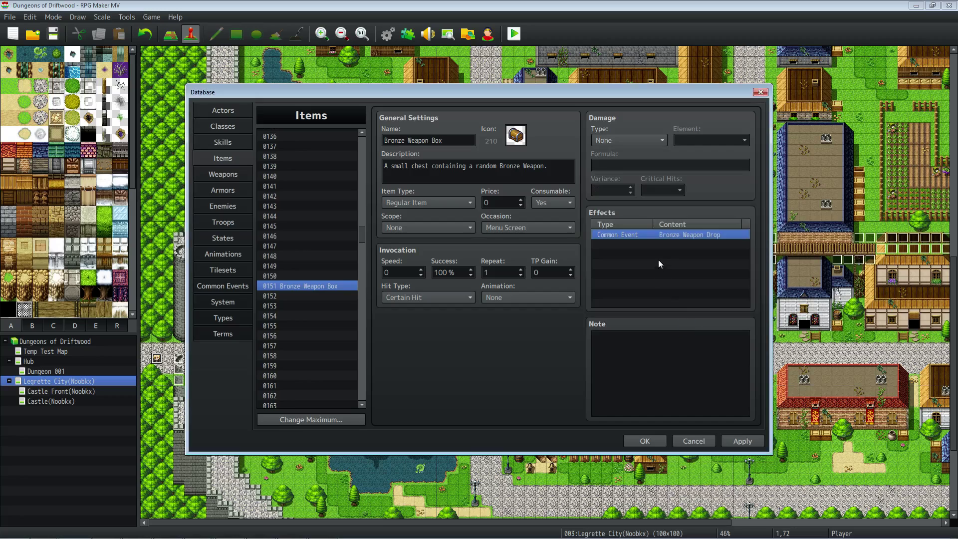
{"action": "left_click", "coordinate": [738, 442]}
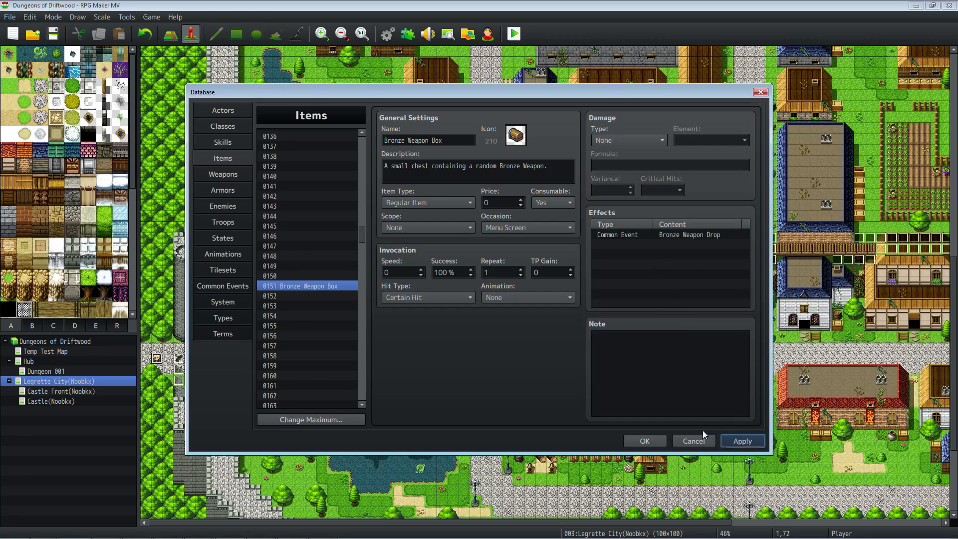
{"action": "left_click", "coordinate": [645, 441]}
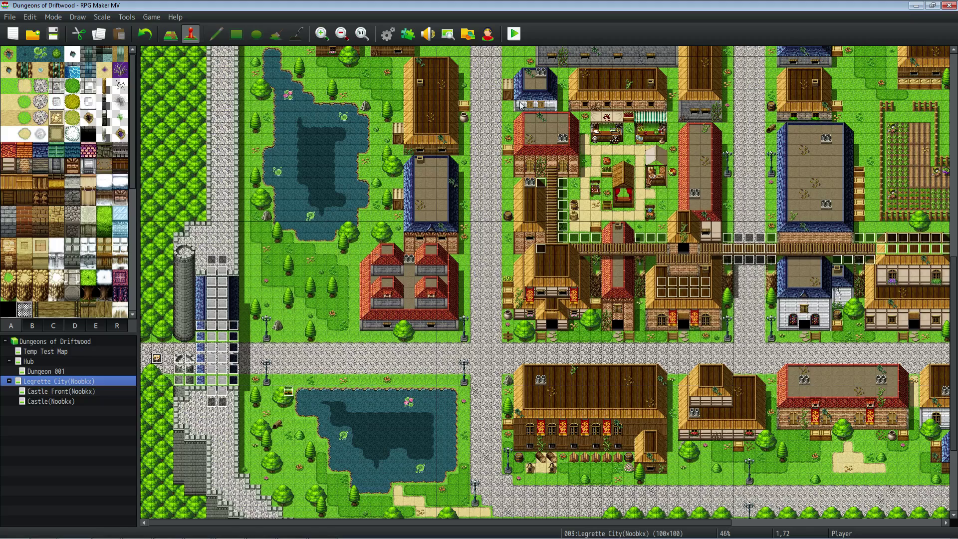
Run and close a playtest, then open the chest event for editing
{"action": "left_click", "coordinate": [514, 34]}
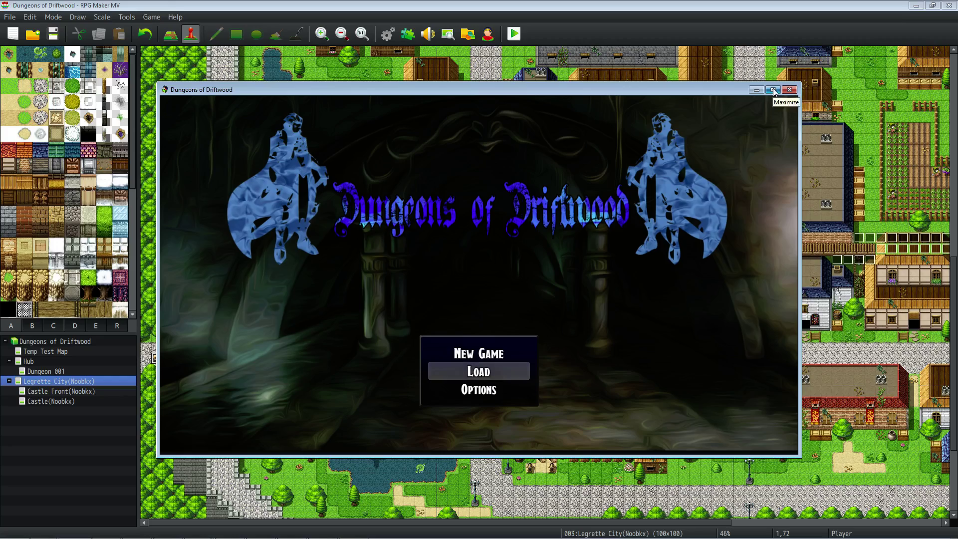
{"action": "left_click", "coordinate": [790, 89]}
{"action": "right_click", "coordinate": [287, 392]}
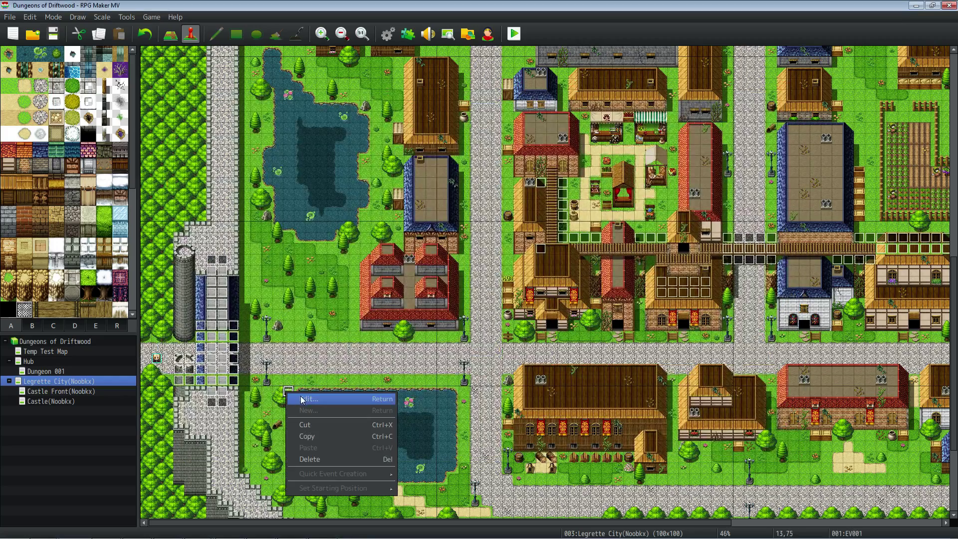
{"action": "left_click", "coordinate": [302, 399]}
Set the chest's Change Items quantity to 5, save, and start a new playtest
{"action": "right_click", "coordinate": [495, 247]}
{"action": "left_click", "coordinate": [514, 266]}
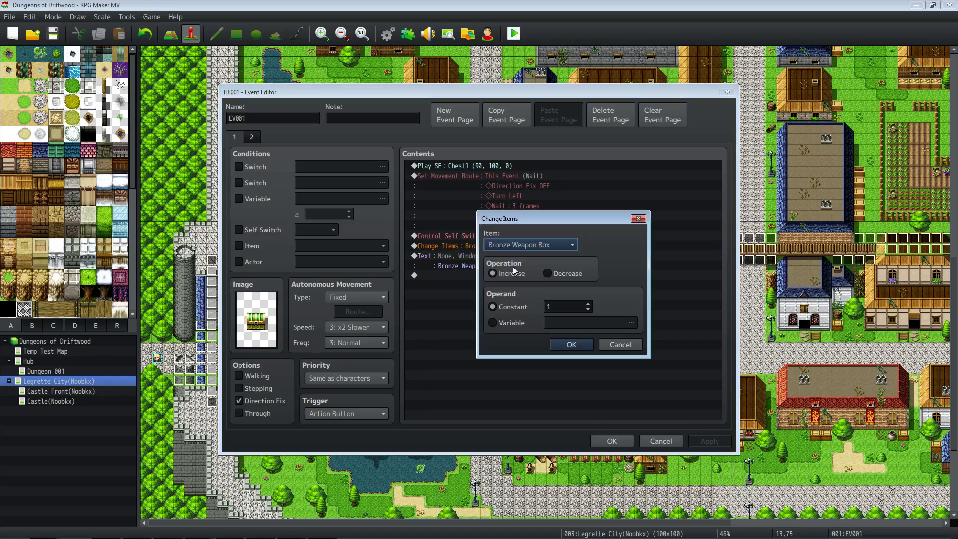
{"action": "left_click", "coordinate": [562, 304]}
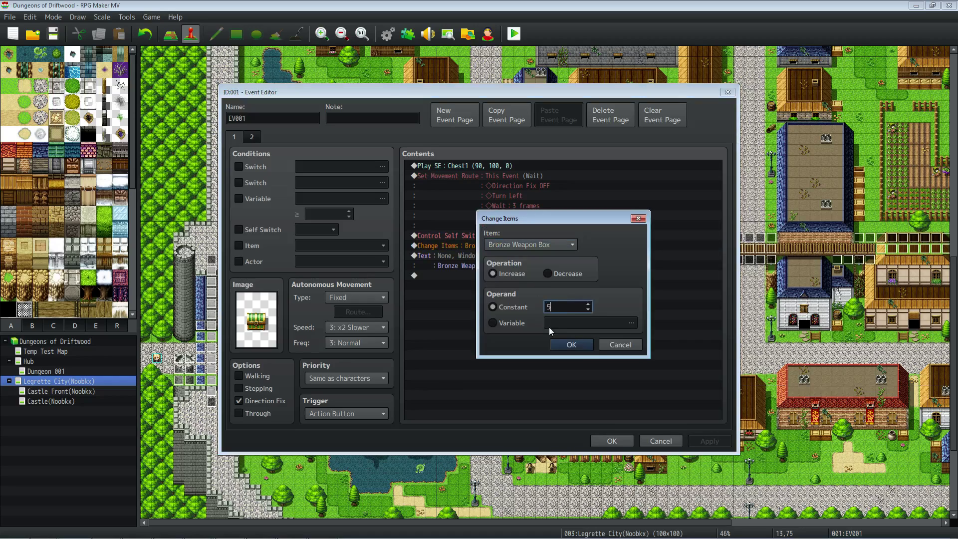
{"action": "left_click", "coordinate": [562, 346]}
{"action": "left_click", "coordinate": [612, 441]}
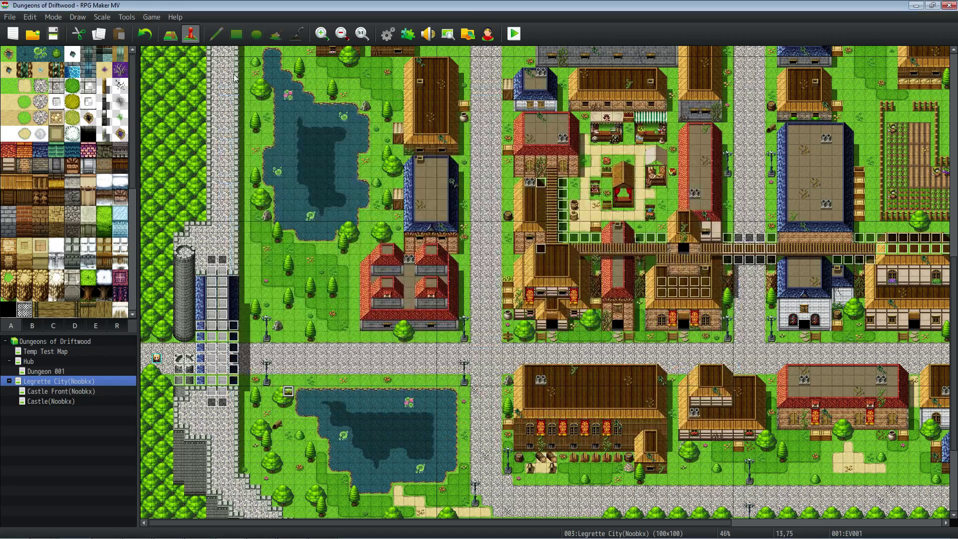
{"action": "left_click", "coordinate": [53, 34]}
{"action": "left_click", "coordinate": [514, 34]}
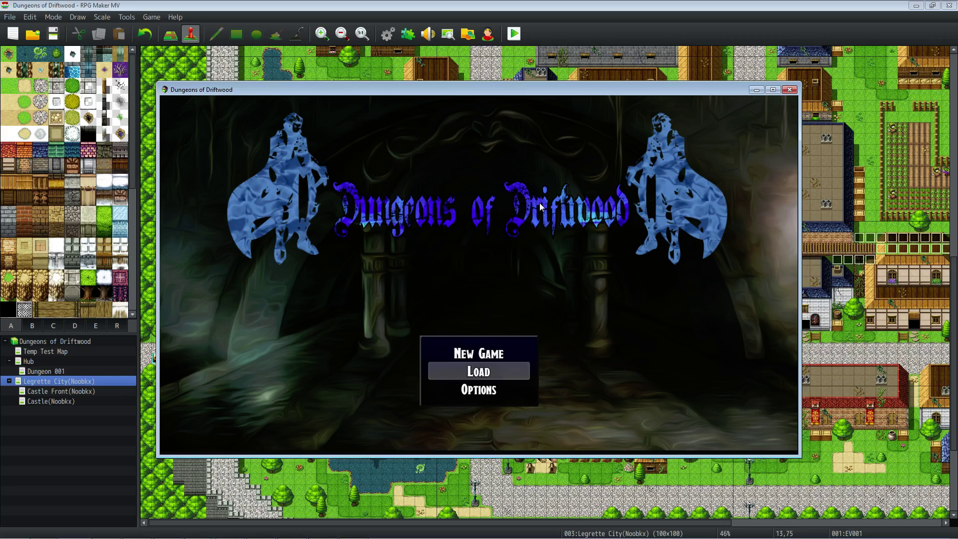
Start a New Game and walk to the chest to collect the Bronze Weapon Boxes
{"action": "key", "text": "Up"}
{"action": "key", "text": "Return"}
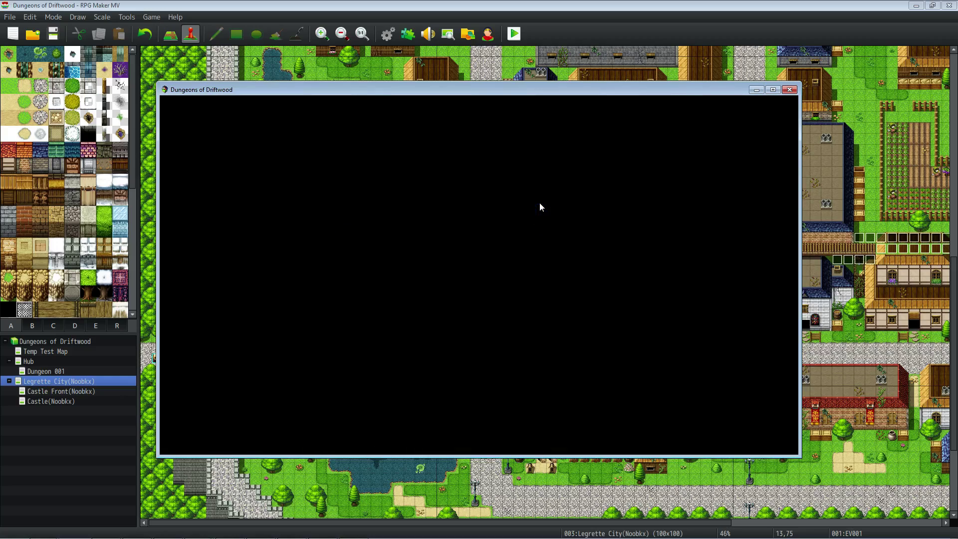
{"action": "key", "text": "Right"}
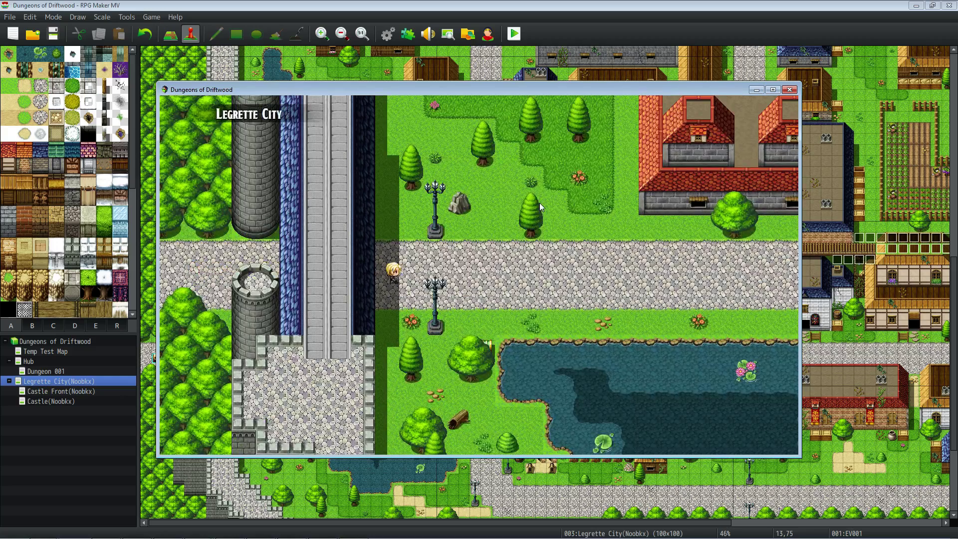
{"action": "key", "text": "Right"}
{"action": "key", "text": "Down"}
{"action": "key", "text": "Return"}
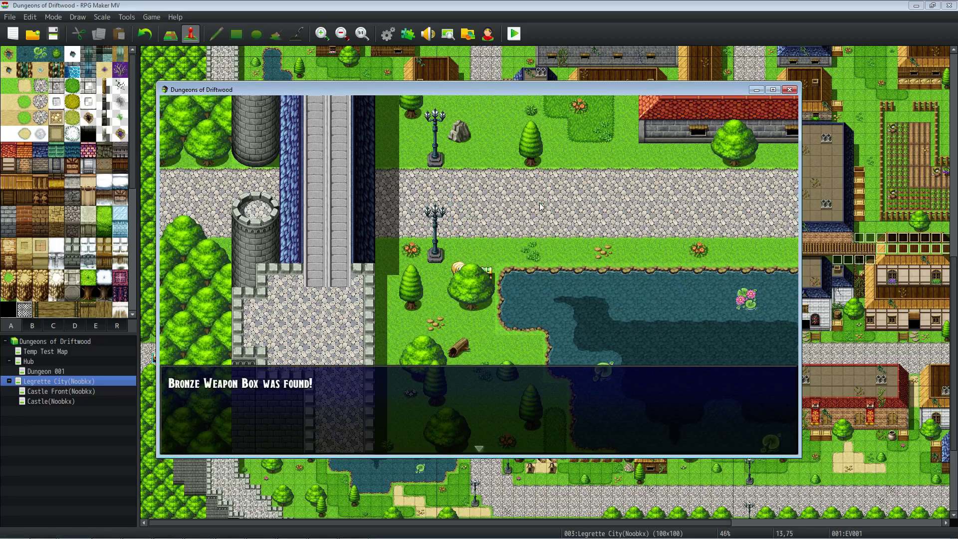
{"action": "key", "text": "Return"}
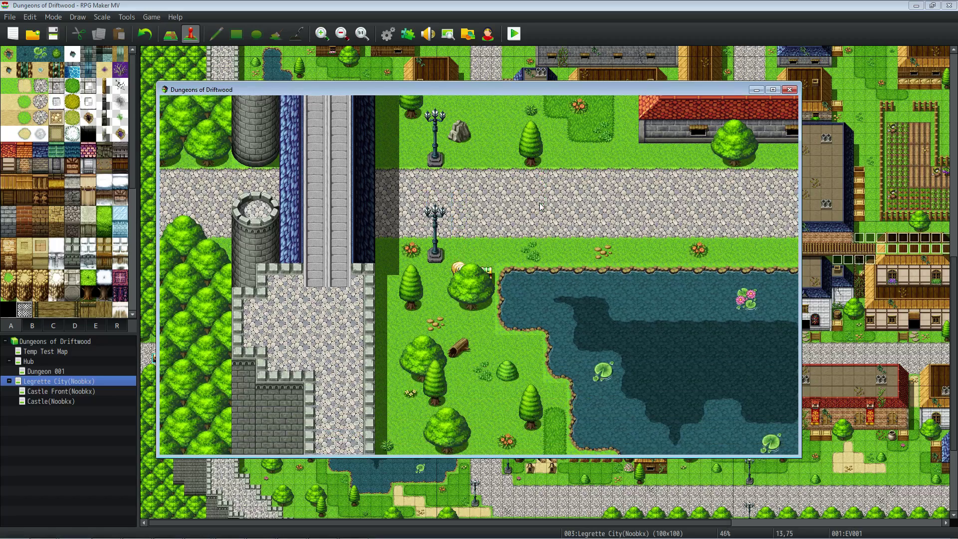
Use a Bronze Weapon Box from the Item menu, receiving a Bronze Sword
{"action": "key", "text": "Escape"}
{"action": "key", "text": "Return"}
{"action": "key", "text": "Down"}
{"action": "key", "text": "Up"}
{"action": "key", "text": "Return"}
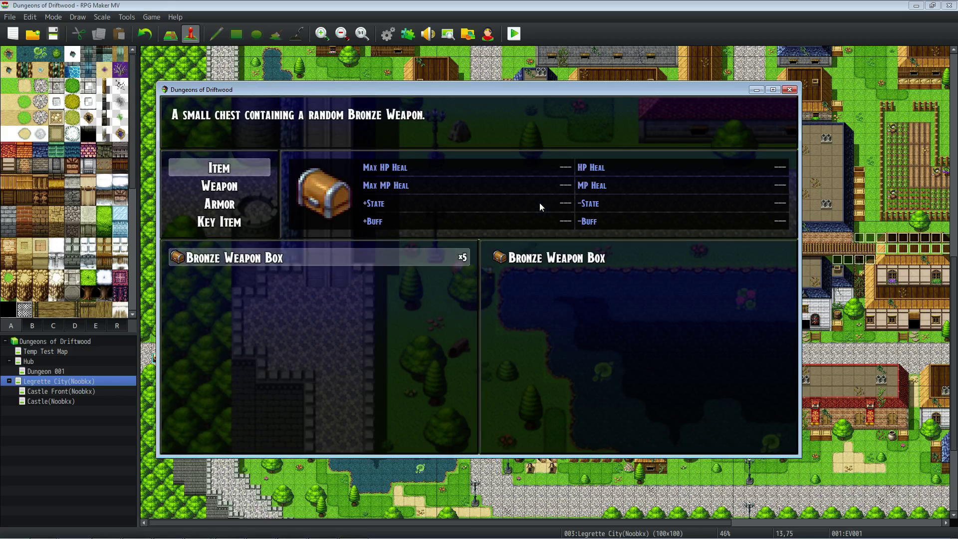
{"action": "key", "text": "Return"}
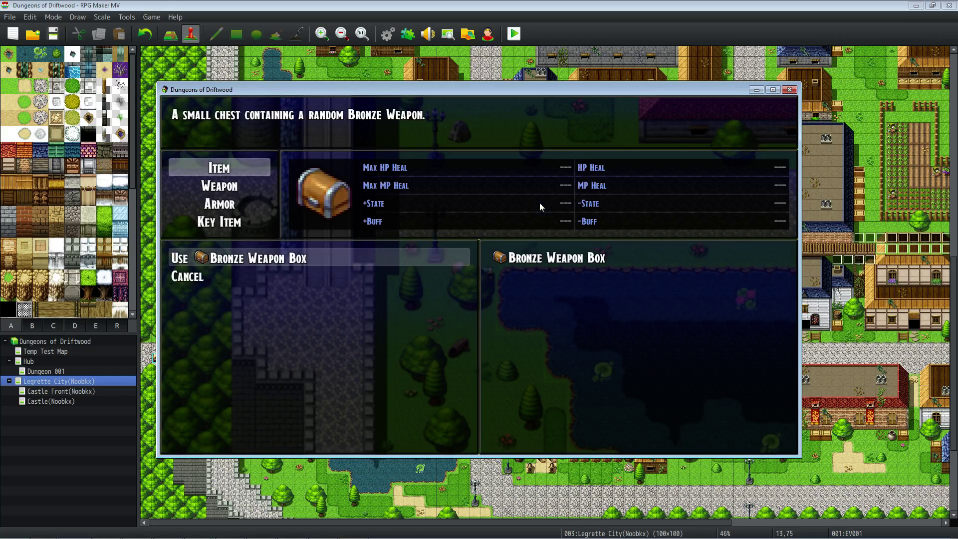
{"action": "key", "text": "Return"}
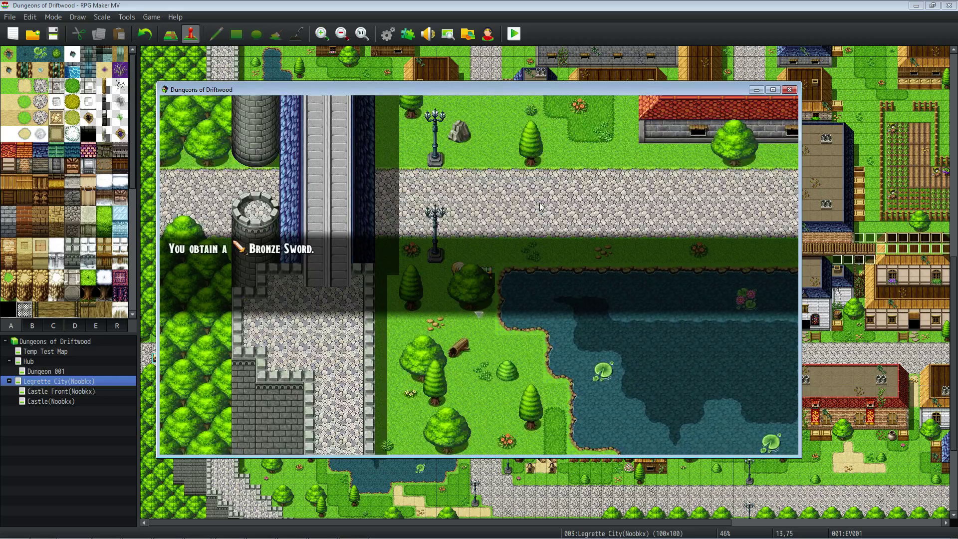
{"action": "key", "text": "Return"}
Check the Weapon category to confirm the Bronze Sword was added
{"action": "key", "text": "Escape"}
{"action": "key", "text": "Return"}
{"action": "key", "text": "Down"}
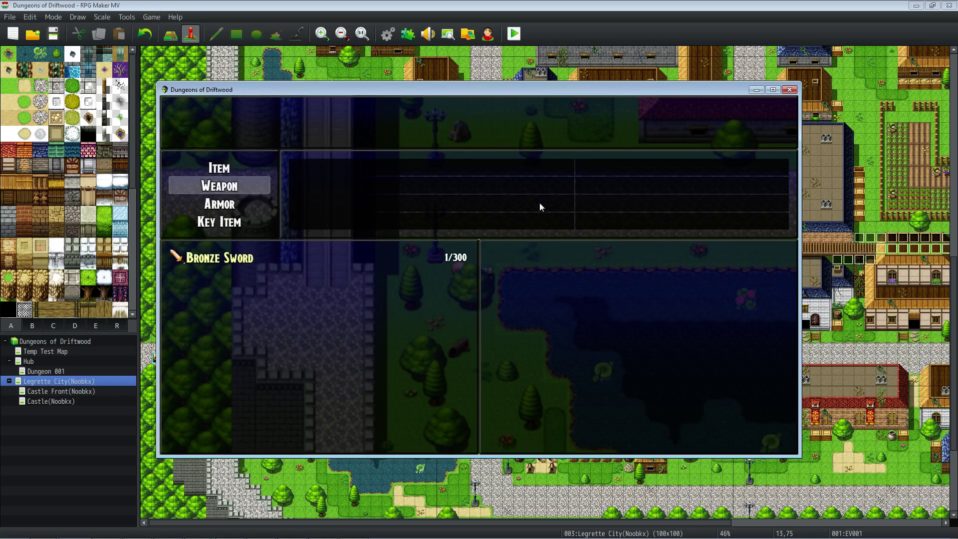
{"action": "key", "text": "Return"}
{"action": "key", "text": "Return"}
{"action": "key", "text": "Down"}
{"action": "key", "text": "Return"}
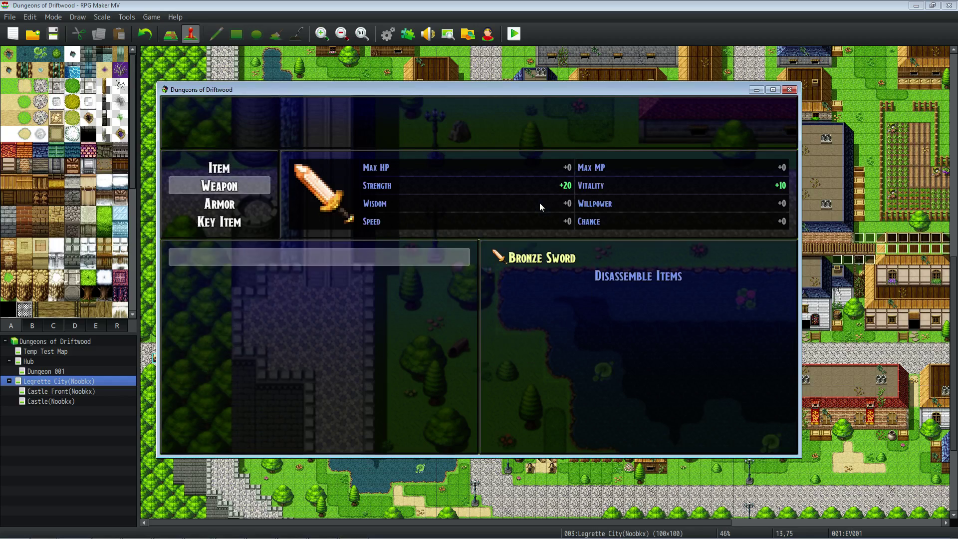
{"action": "key", "text": "Escape"}
{"action": "key", "text": "Escape"}
{"action": "key", "text": "Escape"}
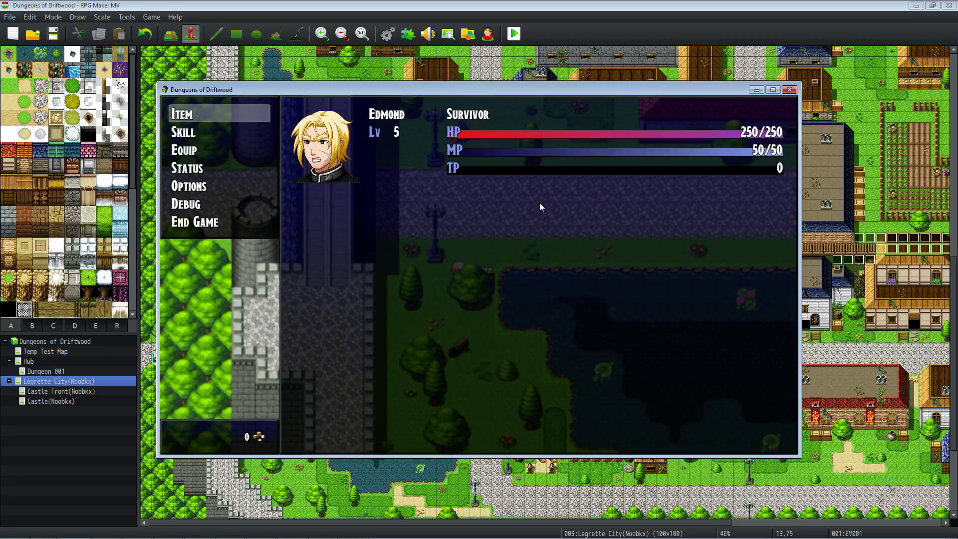
Use more Bronze Weapon Boxes, receiving a Bronze Dagger, Bronze Katana and Bronze Axe
{"action": "key", "text": "Return"}
{"action": "key", "text": "Return"}
{"action": "key", "text": "Return"}
{"action": "key", "text": "Return"}
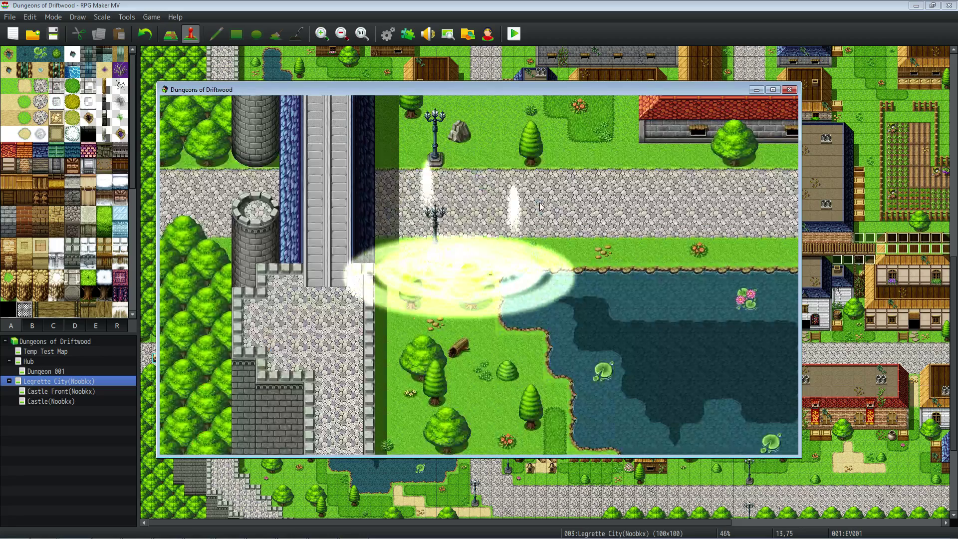
{"action": "key", "text": "Return"}
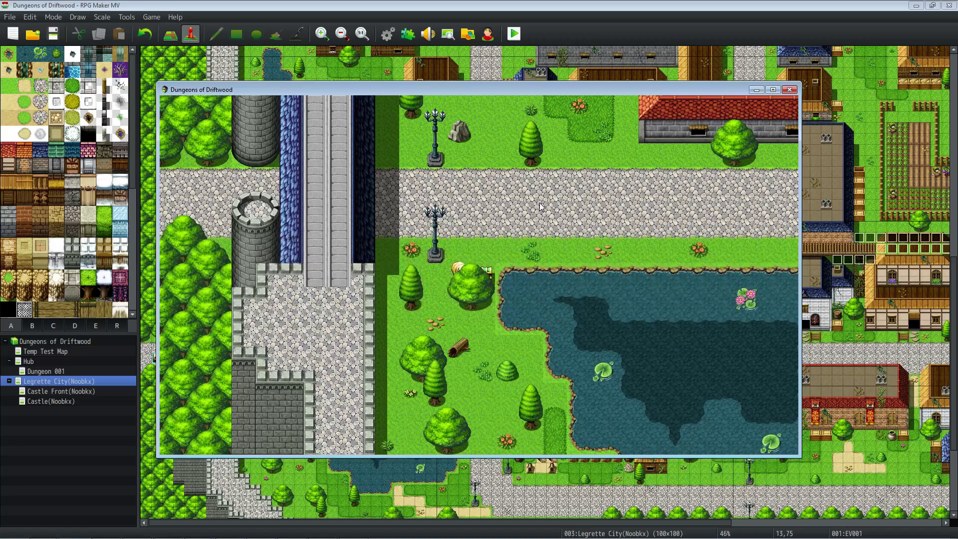
{"action": "key", "text": "Escape"}
{"action": "key", "text": "Return"}
{"action": "key", "text": "Return"}
{"action": "key", "text": "Return"}
{"action": "key", "text": "Return"}
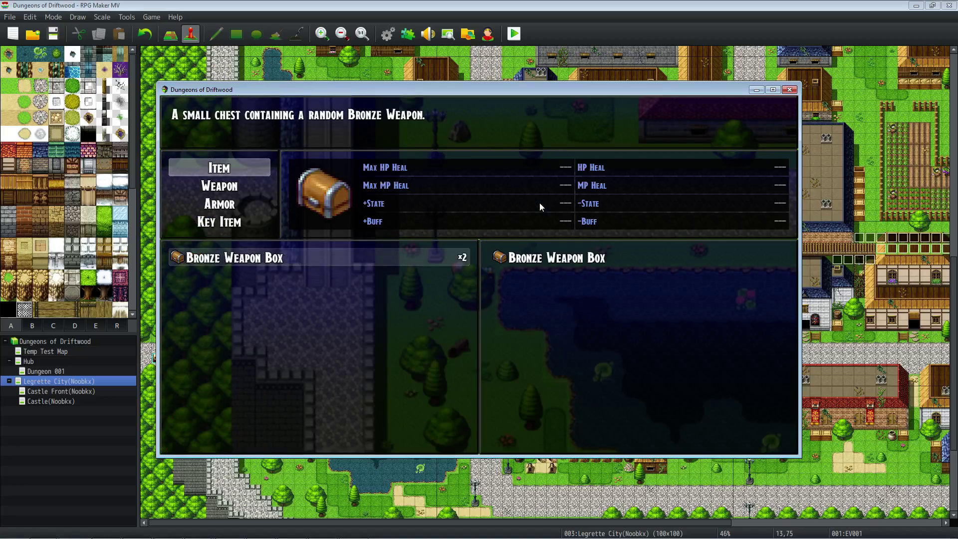
{"action": "key", "text": "Return"}
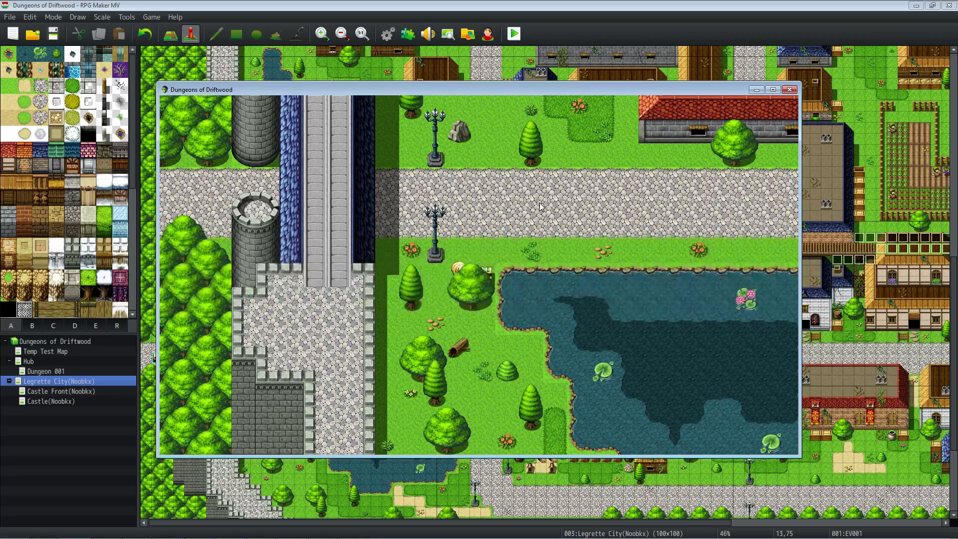
{"action": "key", "text": "Escape"}
{"action": "key", "text": "Return"}
{"action": "key", "text": "Return"}
{"action": "key", "text": "Return"}
{"action": "key", "text": "Return"}
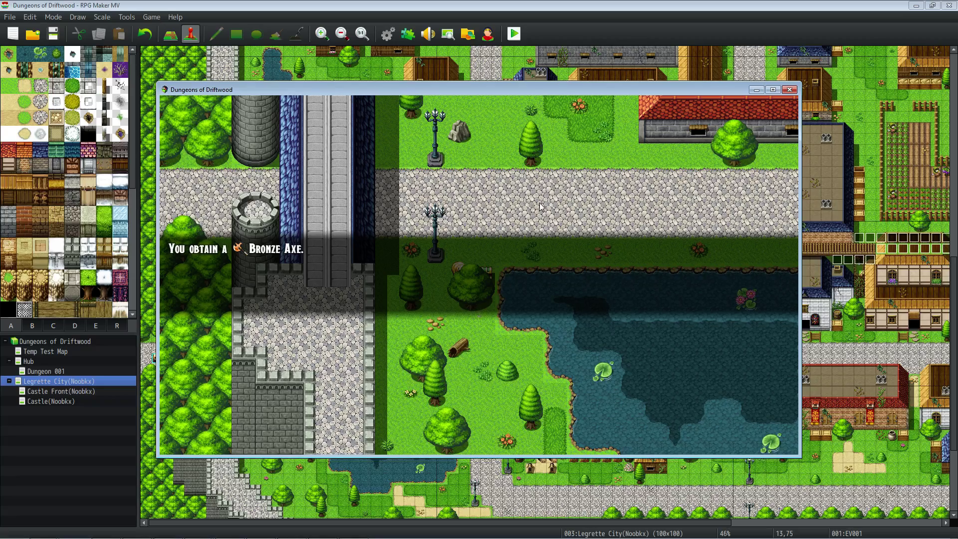
{"action": "key", "text": "Return"}
Open the last box and view weapons: Bronze Dagger, Sword, Katana, Axe, Whip
{"action": "key", "text": "Escape"}
{"action": "key", "text": "Return"}
{"action": "key", "text": "Return"}
{"action": "key", "text": "Escape"}
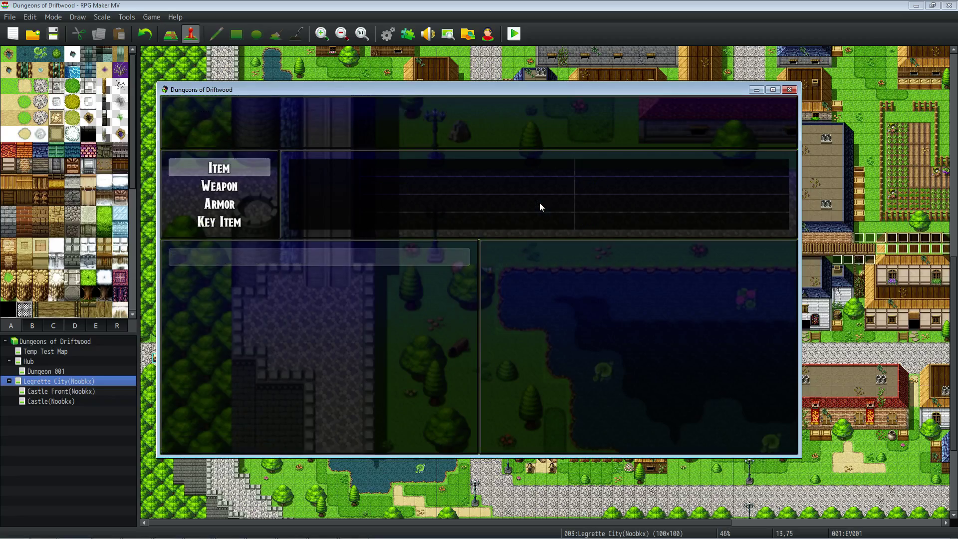
{"action": "key", "text": "Escape"}
{"action": "key", "text": "Return"}
{"action": "key", "text": "Return"}
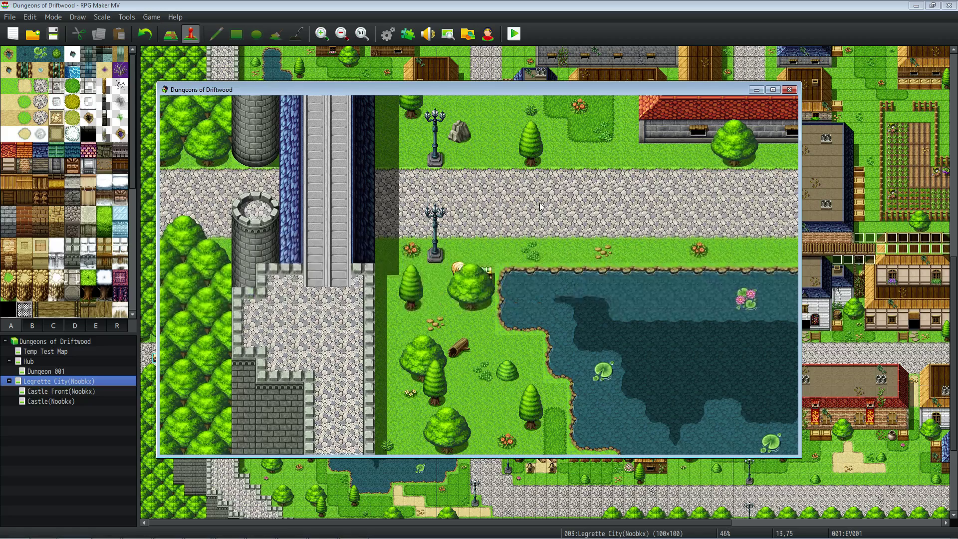
{"action": "key", "text": "Escape"}
{"action": "key", "text": "Return"}
{"action": "key", "text": "Down"}
{"action": "key", "text": "Down"}
{"action": "key", "text": "Down"}
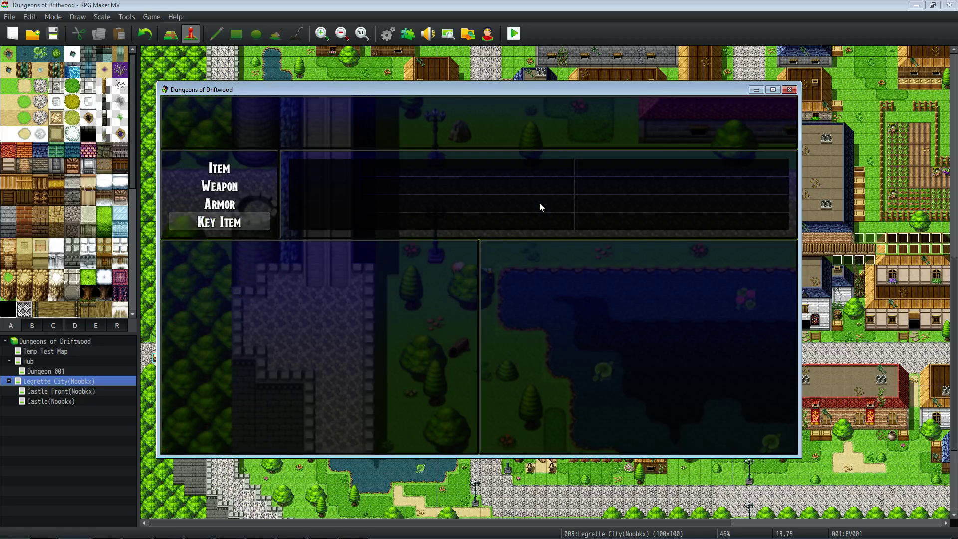
{"action": "key", "text": "Up"}
{"action": "key", "text": "Up"}
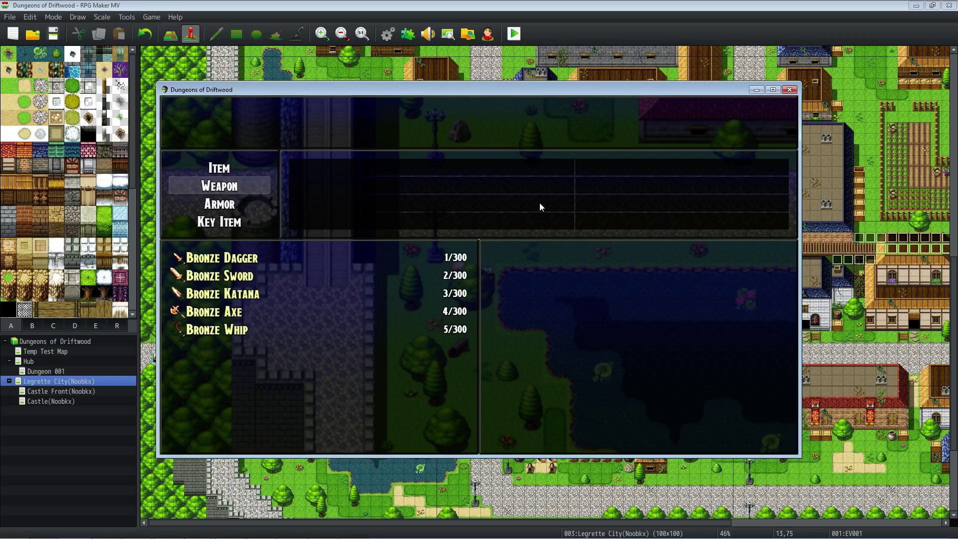